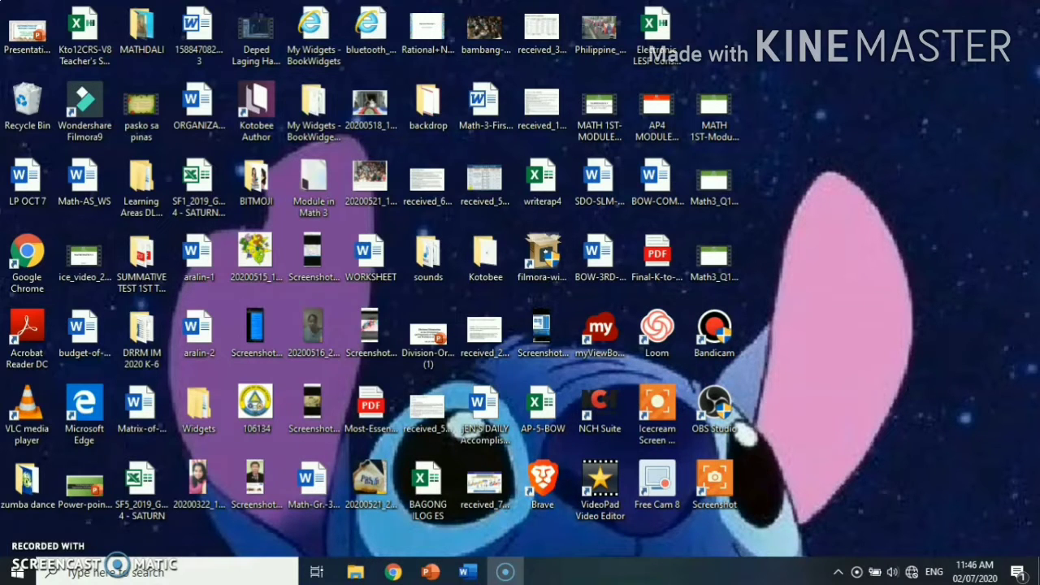
Step: Open Math Lesson 1 from File Explorer's recent files into PowerPoint
click(433, 575)
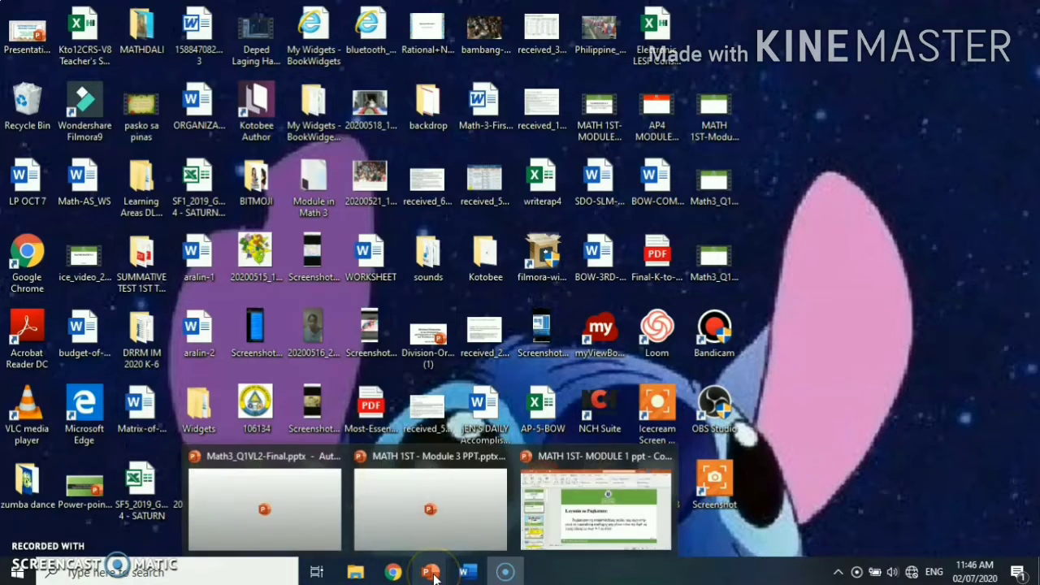
mouse_move(355, 573)
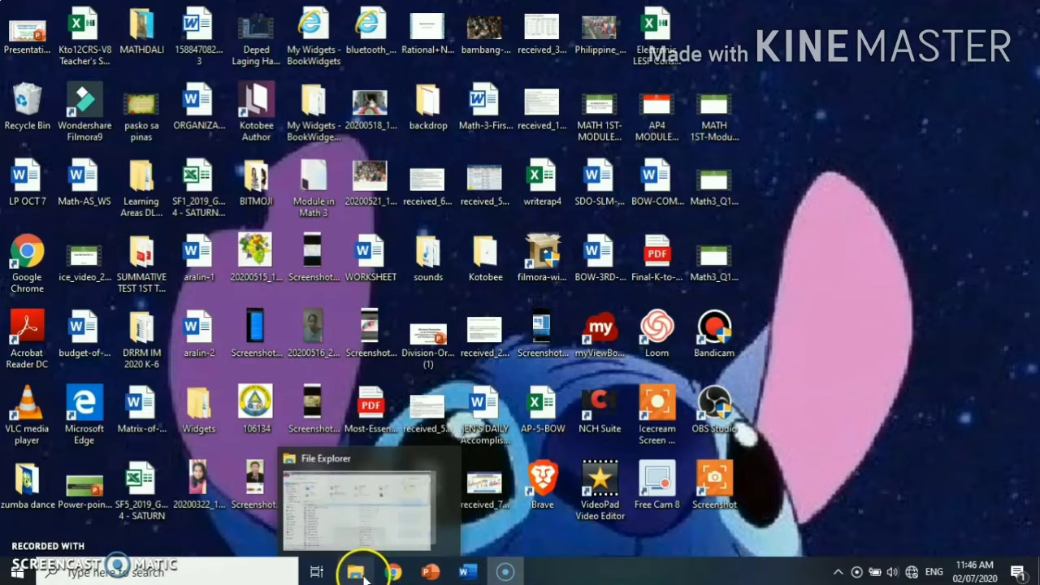
click(355, 573)
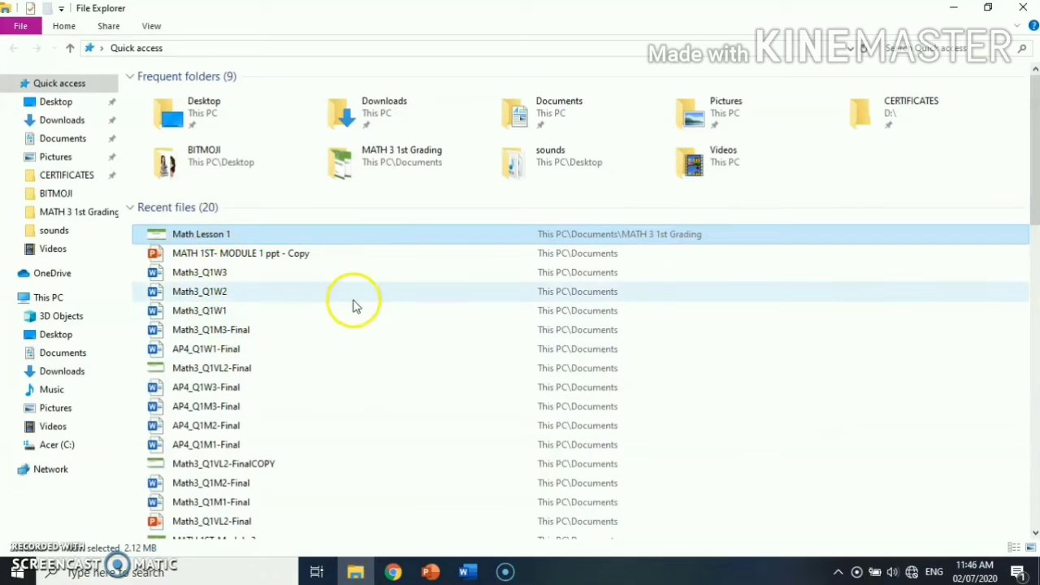
click(323, 237)
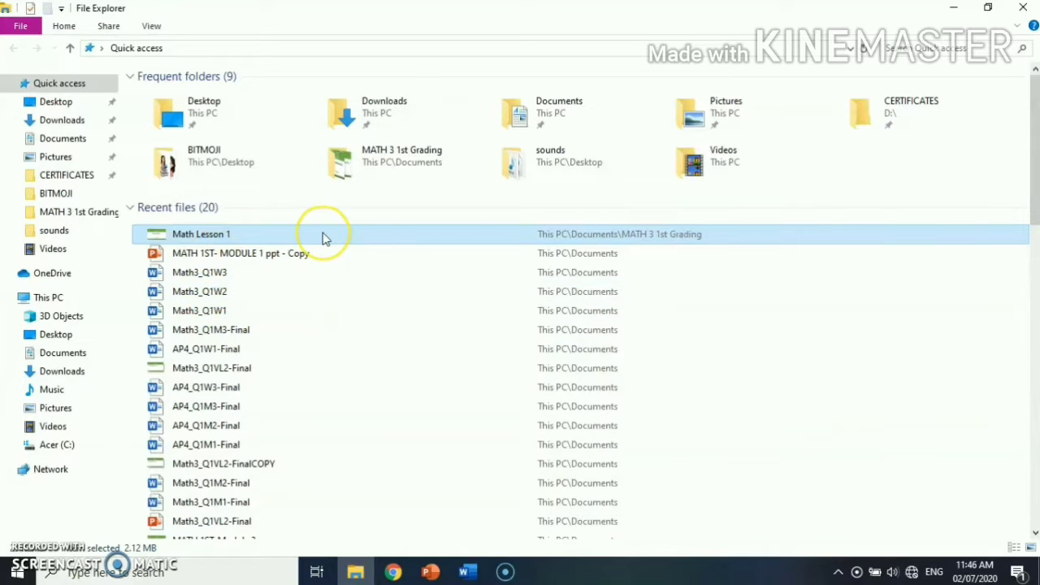
click(323, 236)
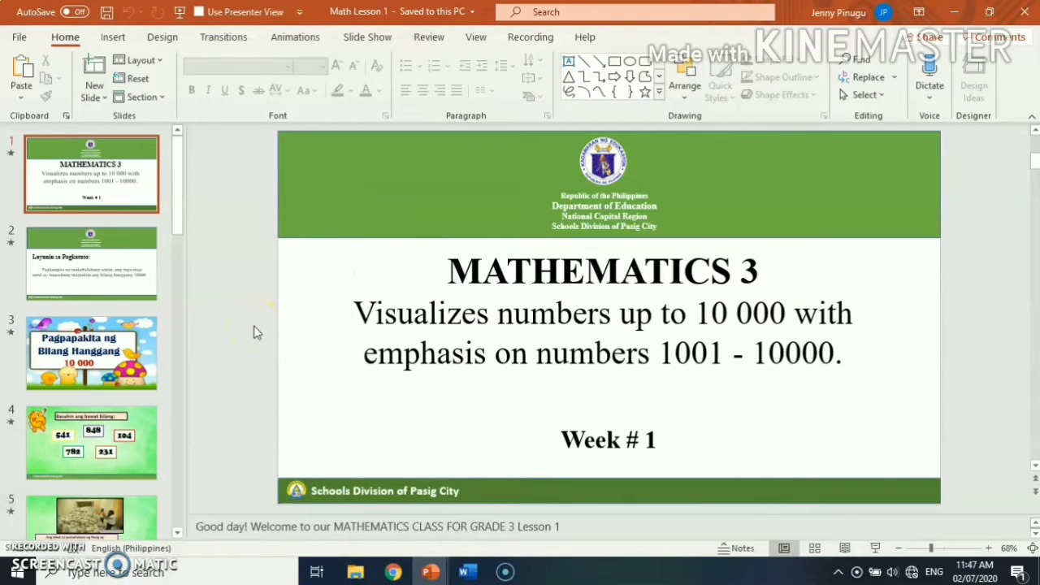
Step: Browse the slide thumbnails, leaving slide 2 selected
scroll(343, 244, down, 2)
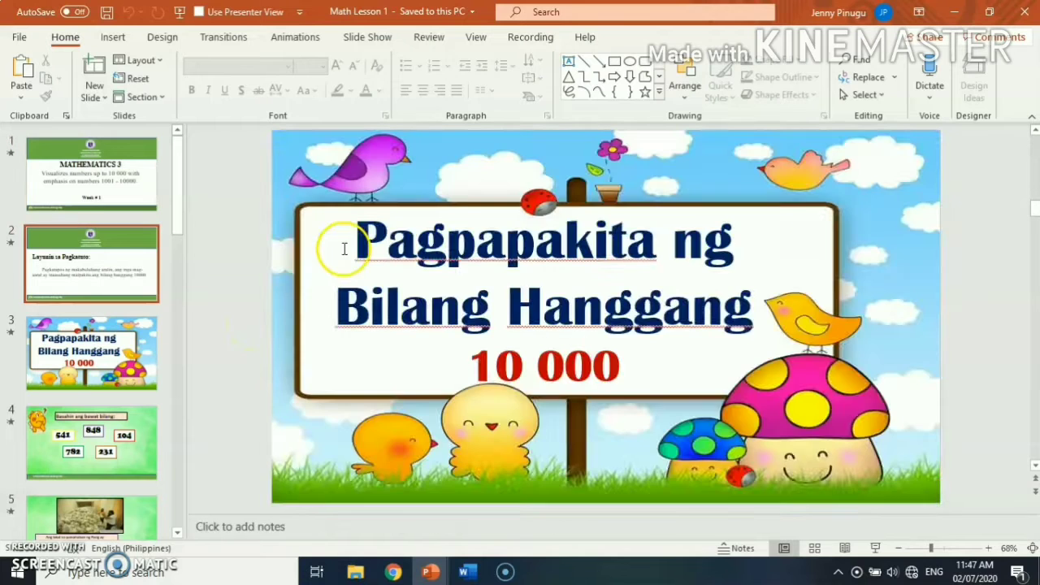
scroll(262, 288, down, 1)
scroll(142, 313, up, 2)
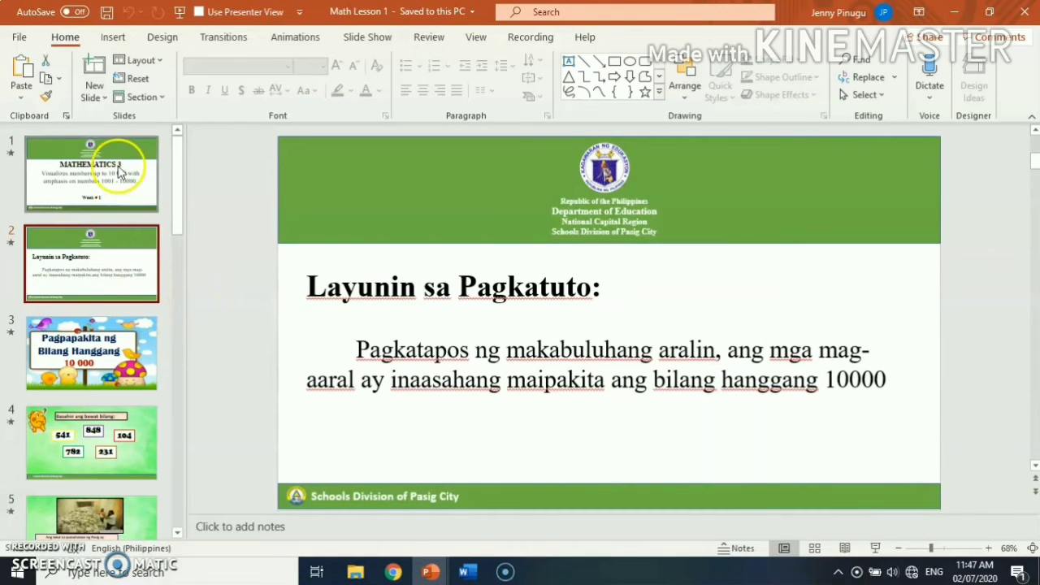
scroll(122, 195, down, 7)
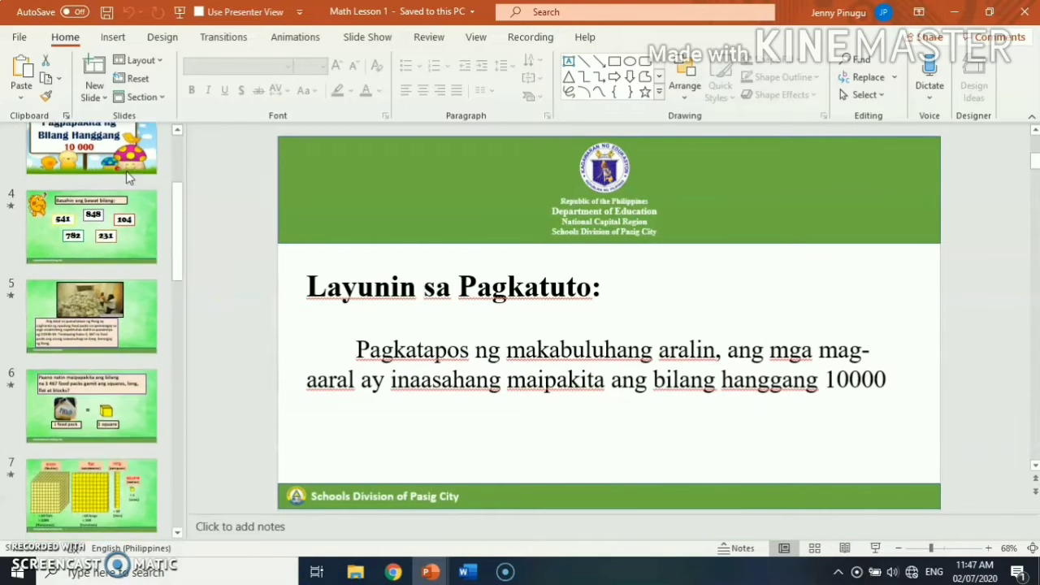
scroll(112, 228, up, 7)
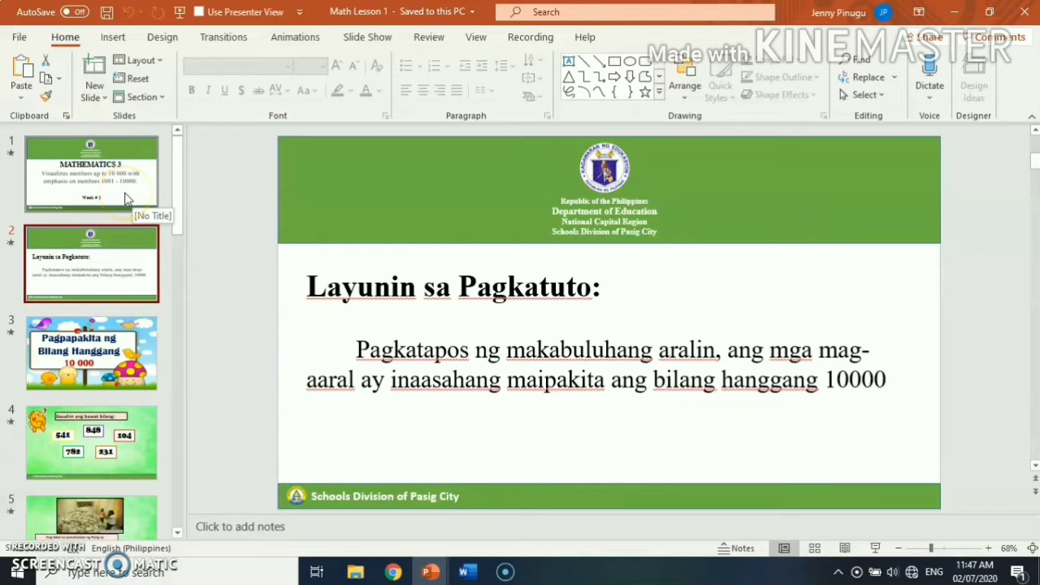
scroll(122, 211, down, 7)
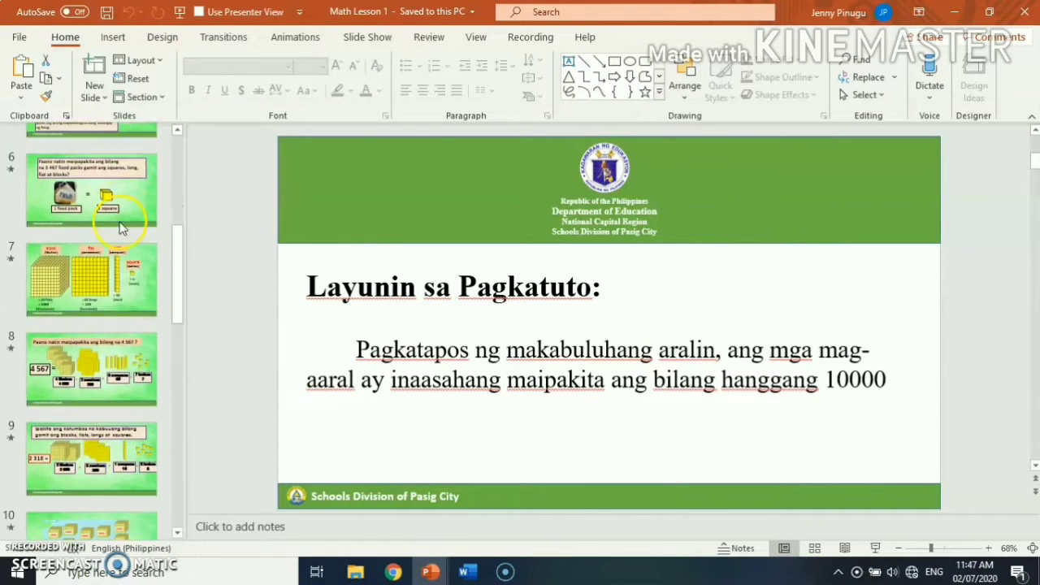
scroll(120, 235, up, 7)
click(119, 251)
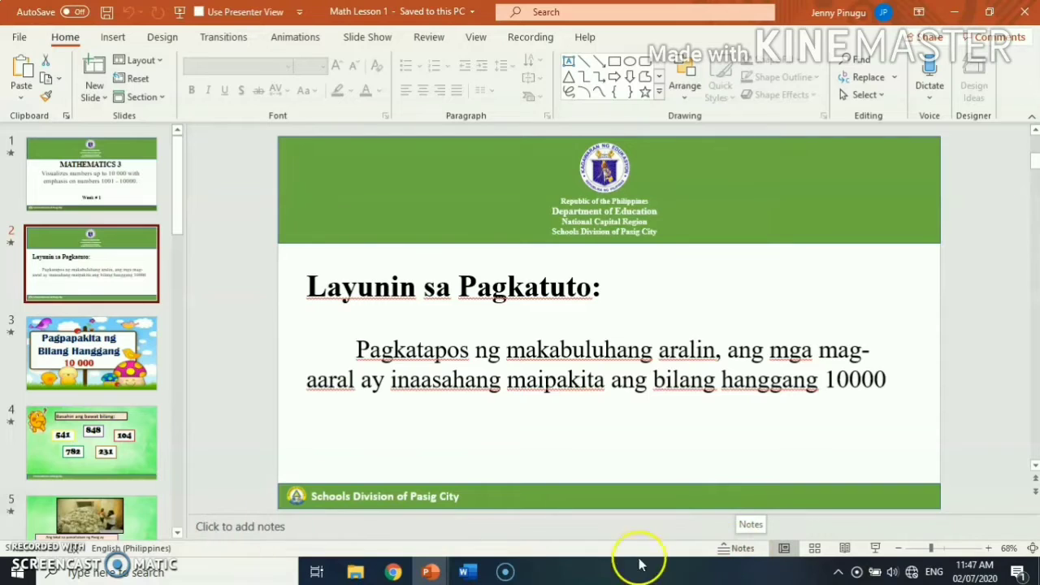
Step: Go back to the title slide and read its Grade 3 welcome note
key(Page_Up)
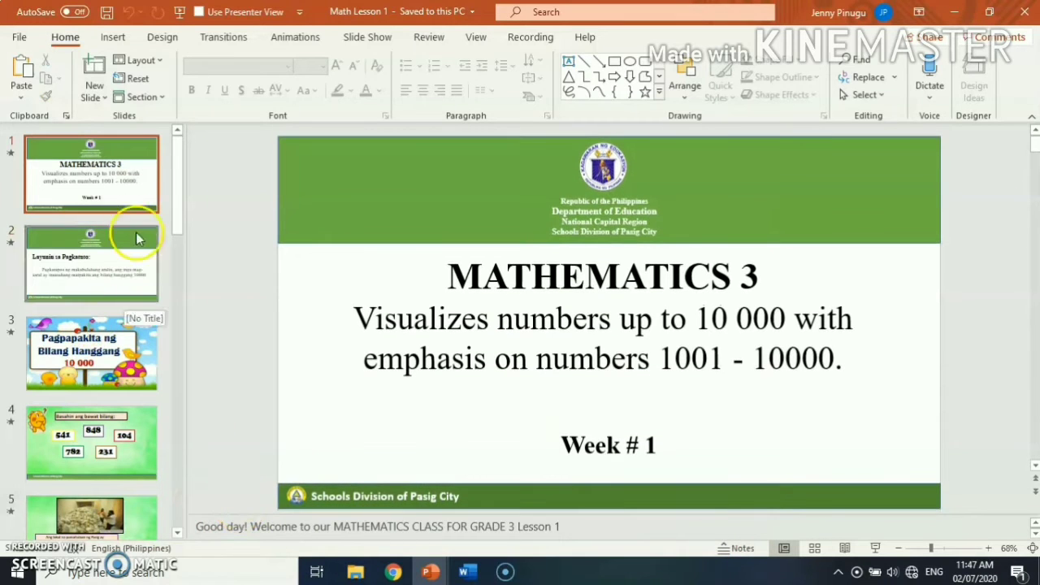
click(116, 195)
click(230, 515)
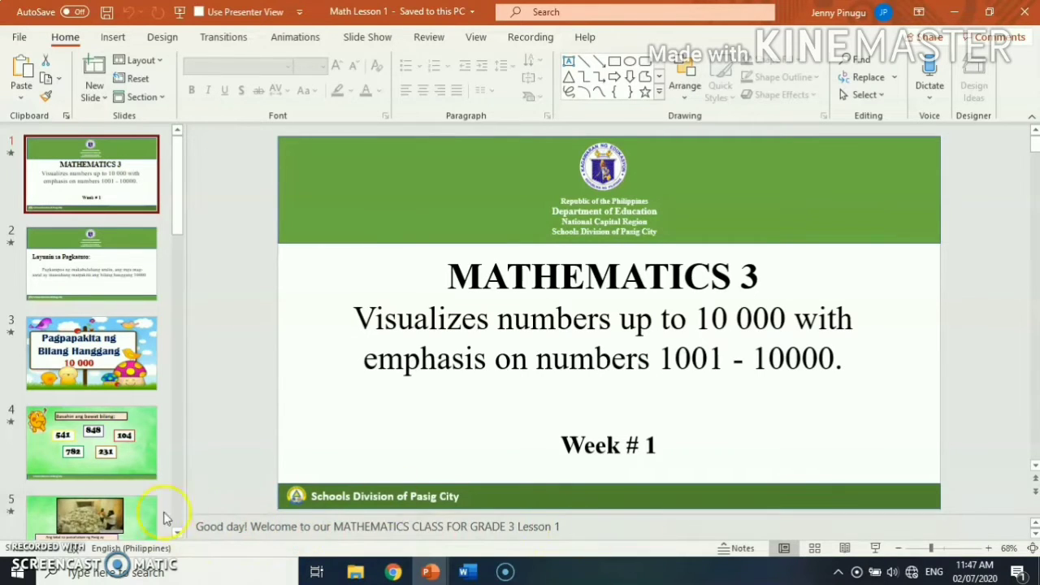
click(79, 161)
scroll(81, 161, down, 2)
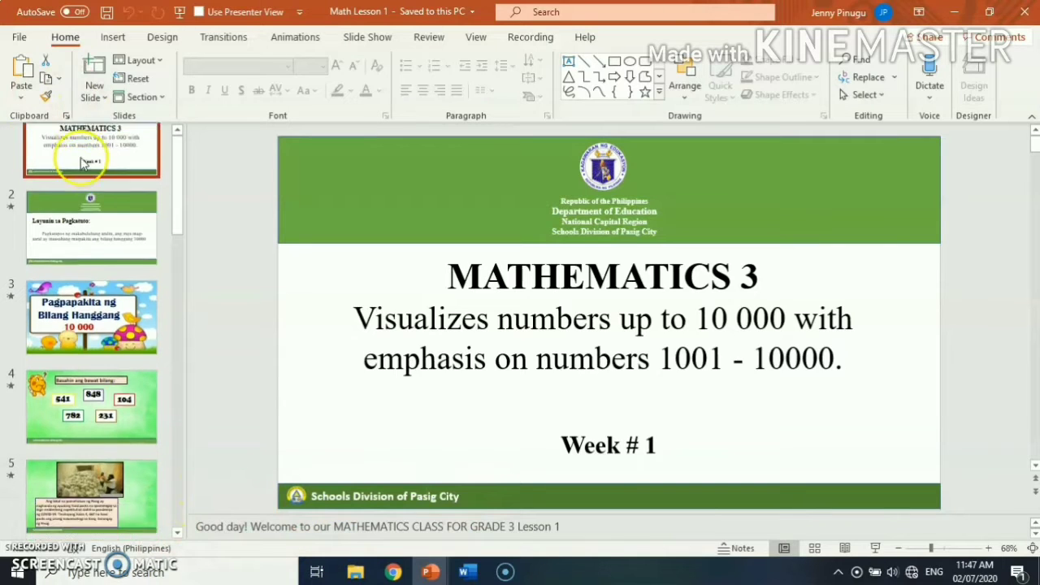
scroll(87, 276, up, 2)
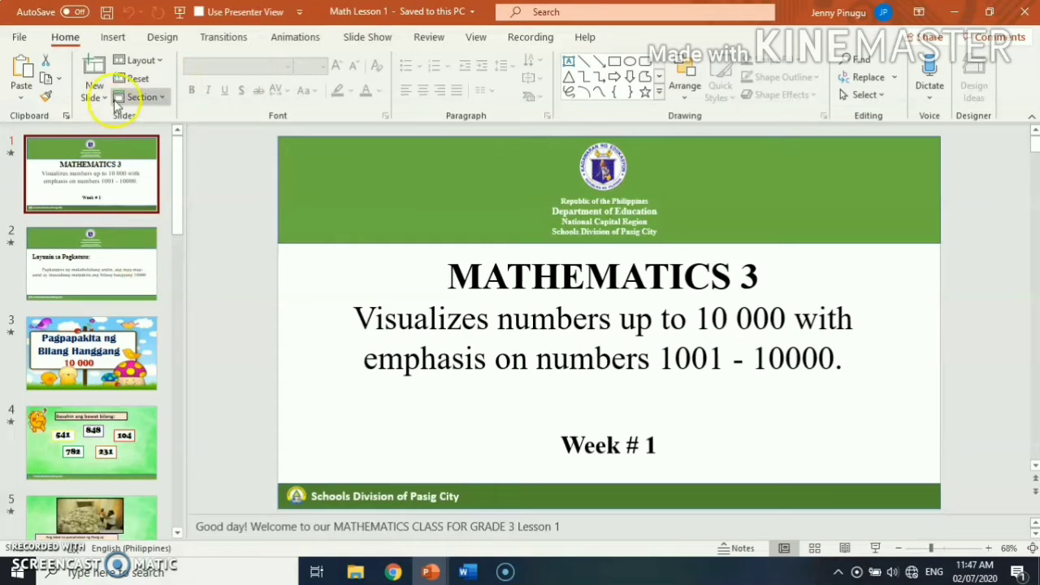
Step: Start a slide show recording from the beginning, at slide 1 of 18
click(365, 39)
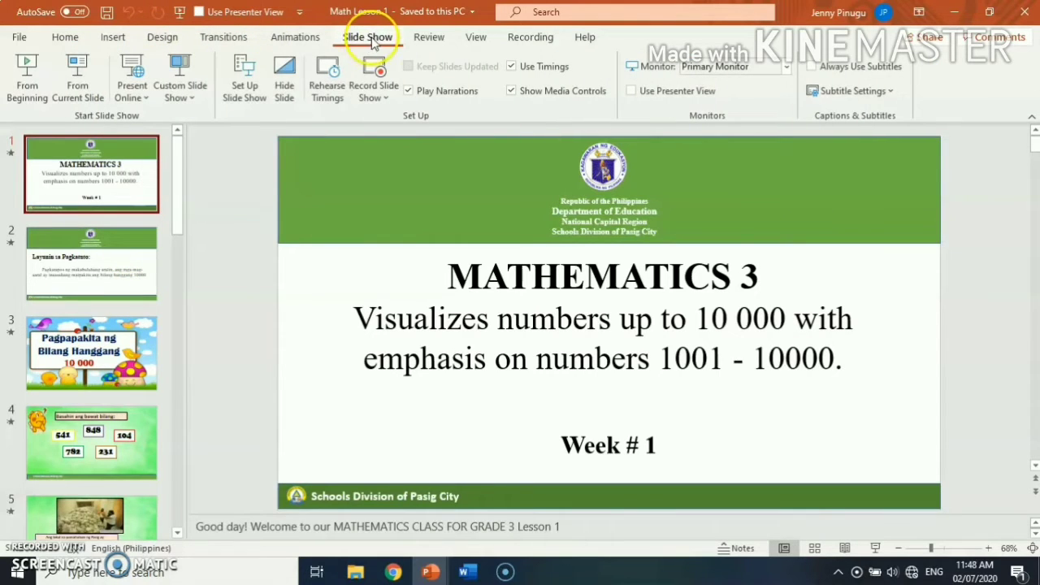
click(385, 99)
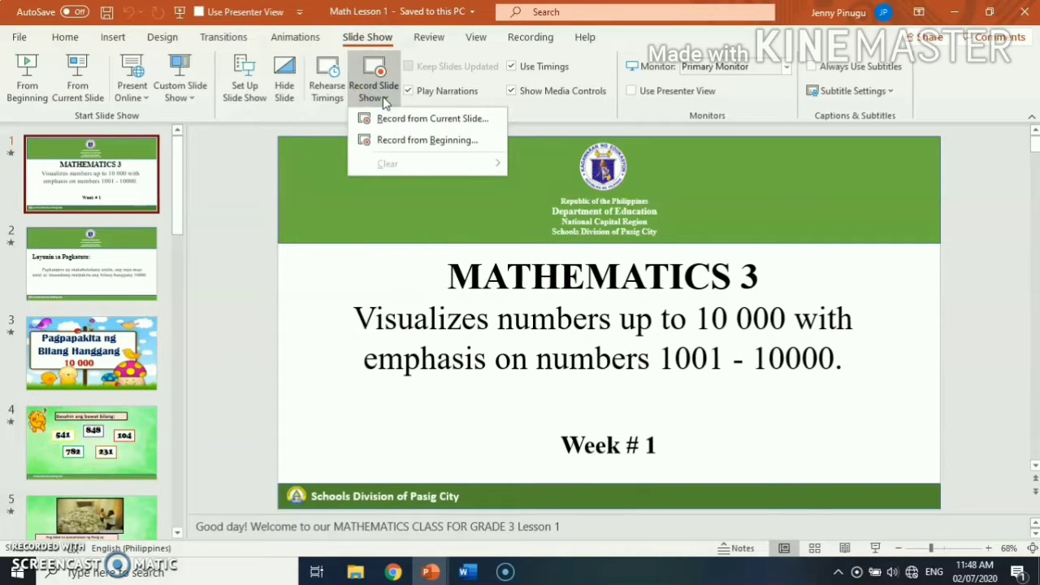
click(393, 143)
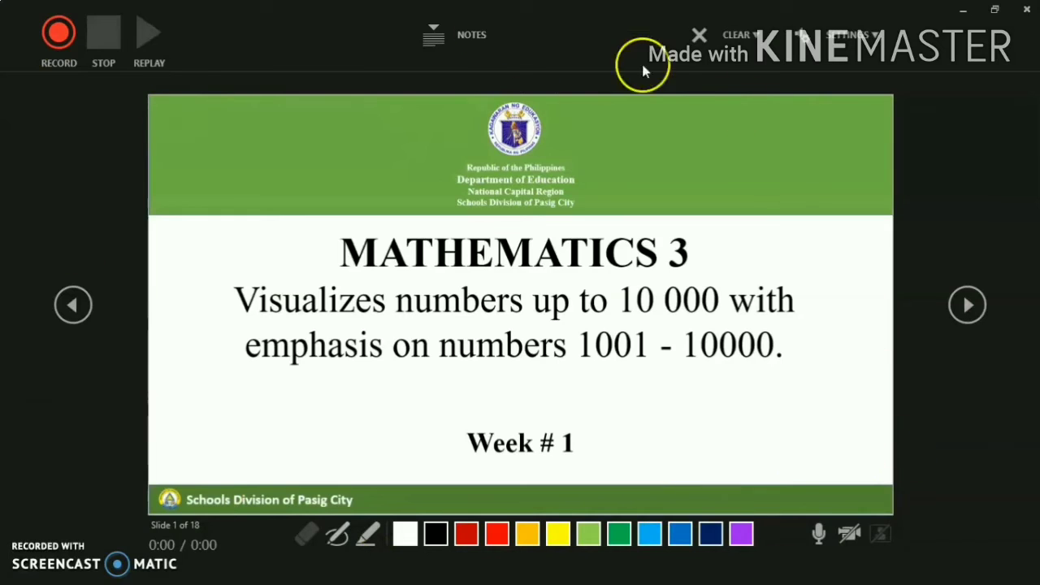
Step: Show the notes, draw red pen underlines under the numbers, then erase them
click(433, 33)
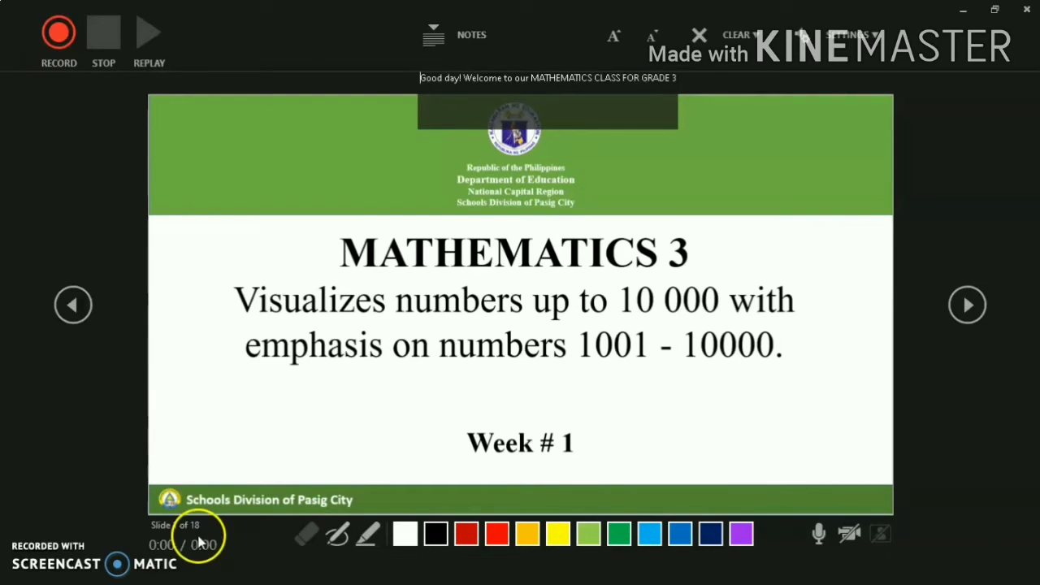
click(339, 543)
click(406, 537)
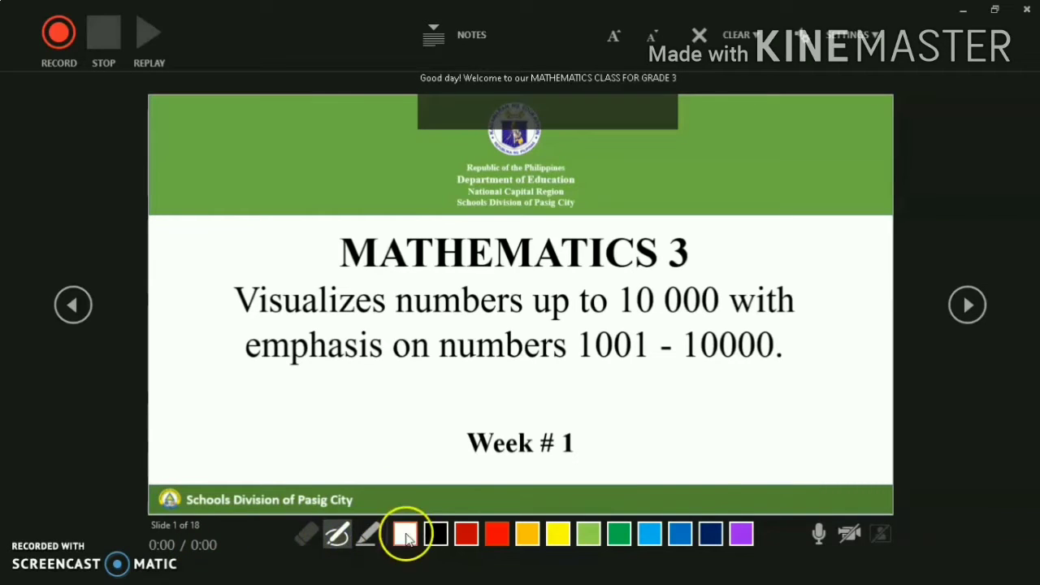
click(336, 534)
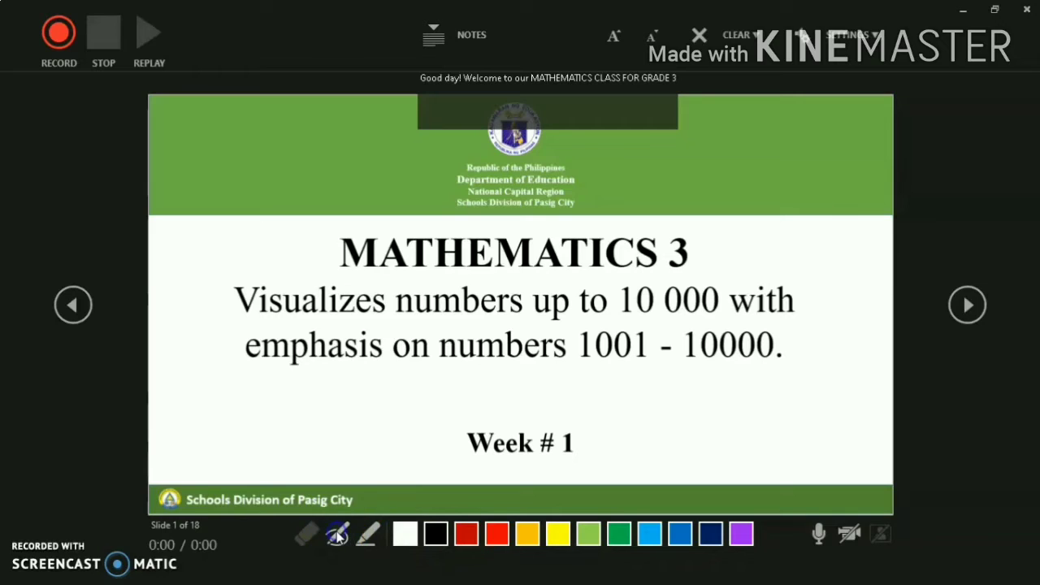
click(494, 534)
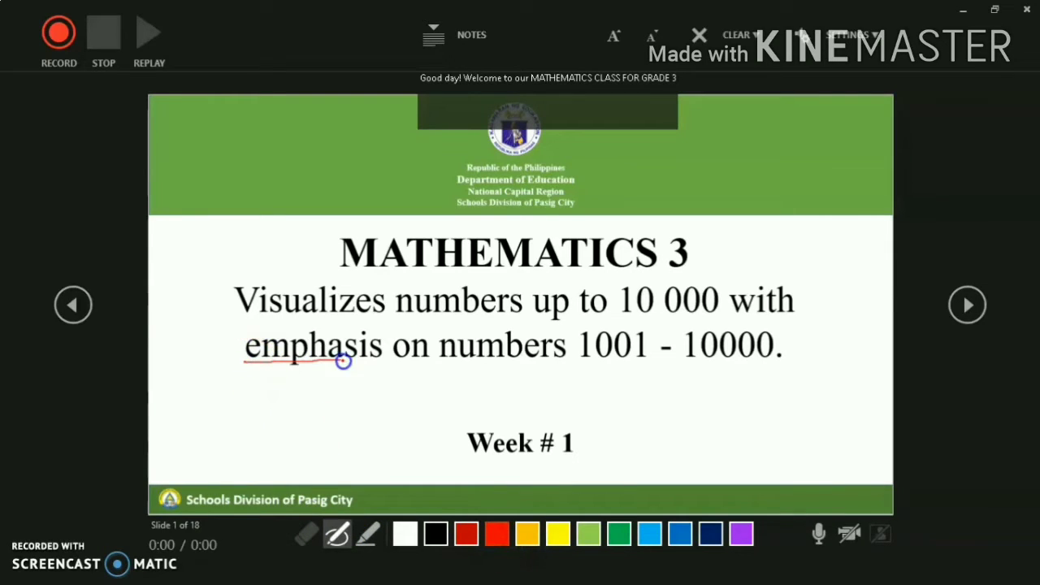
drag(396, 365, 472, 364)
drag(571, 366, 805, 366)
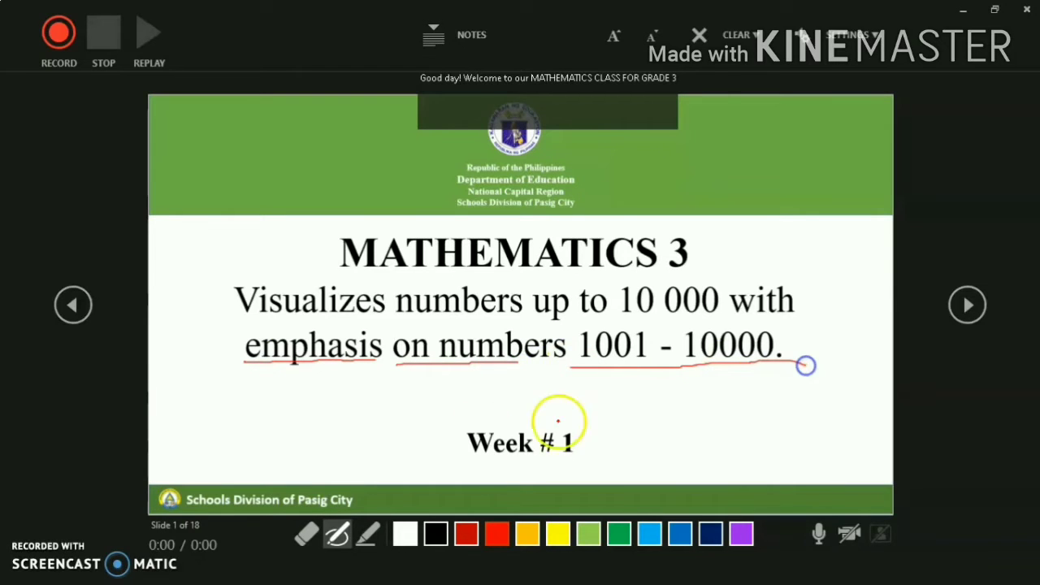
click(306, 533)
mouse_move(266, 371)
mouse_down()
mouse_move(594, 348)
mouse_move(747, 362)
mouse_up()
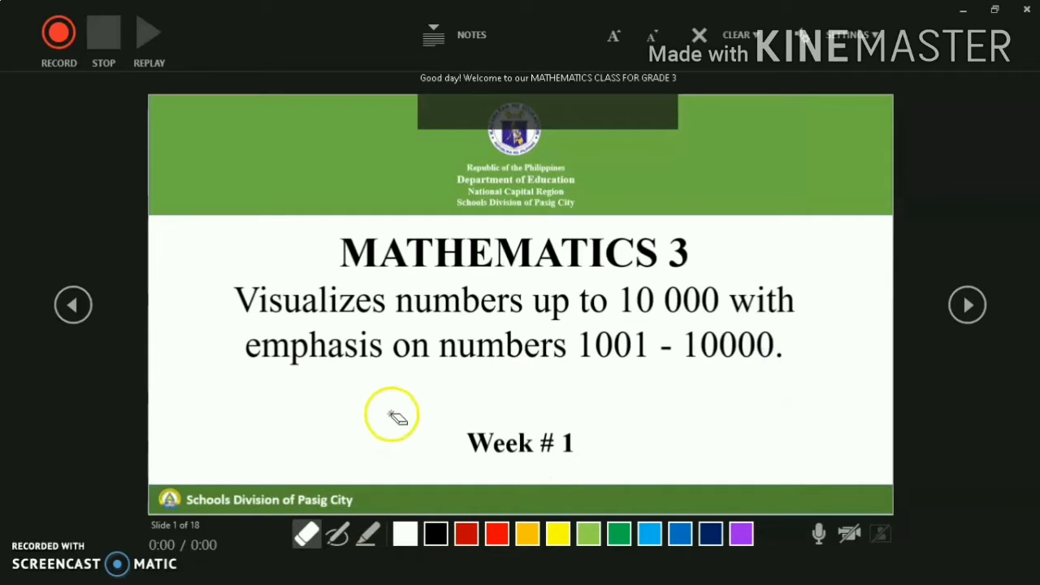
Step: Mark under the word emphasis with a dark red highlighter, then erase it
click(366, 534)
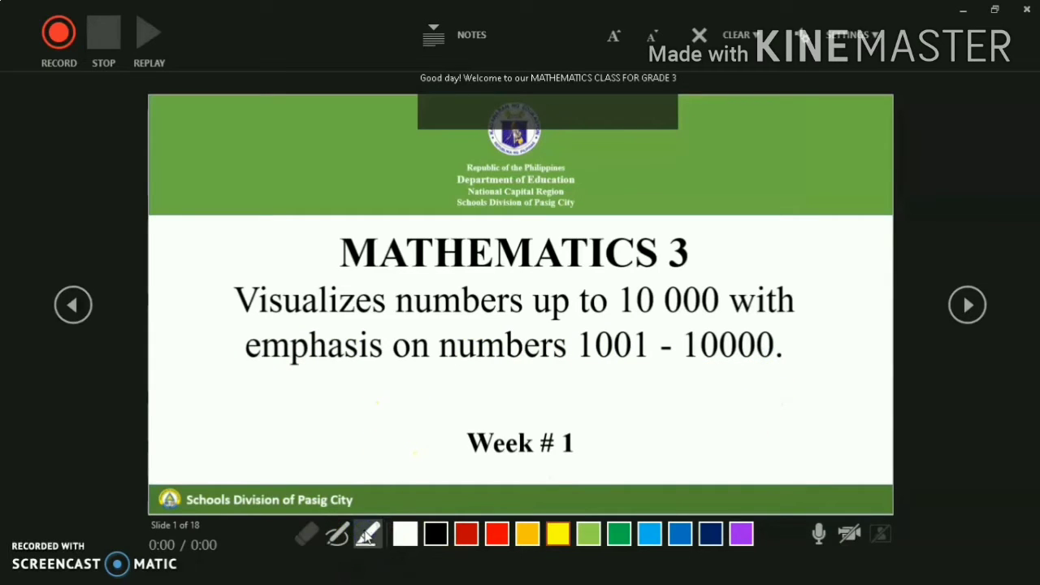
click(464, 535)
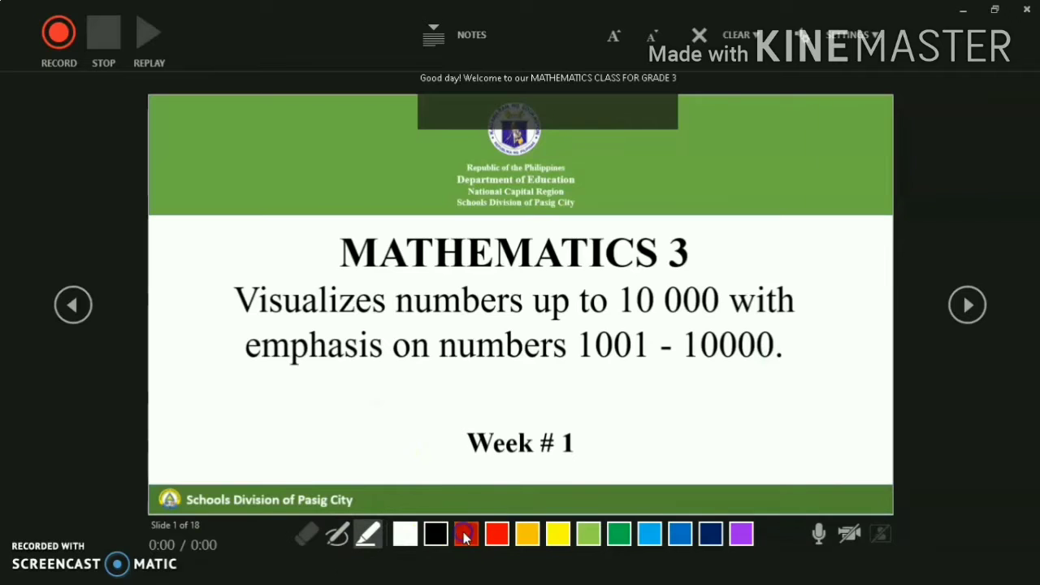
click(351, 403)
drag(250, 365, 487, 358)
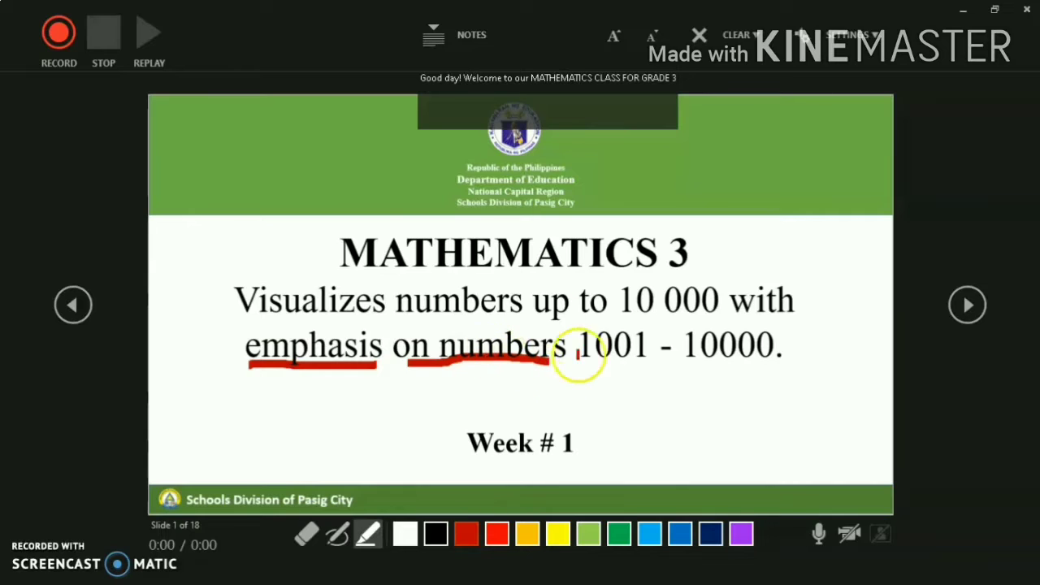
click(306, 533)
drag(252, 367, 452, 364)
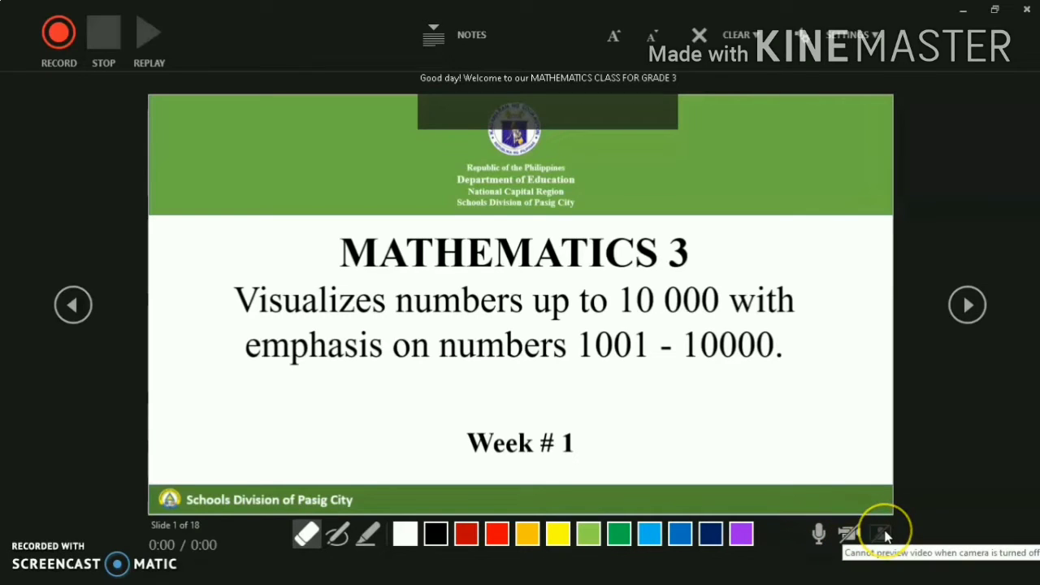
click(849, 533)
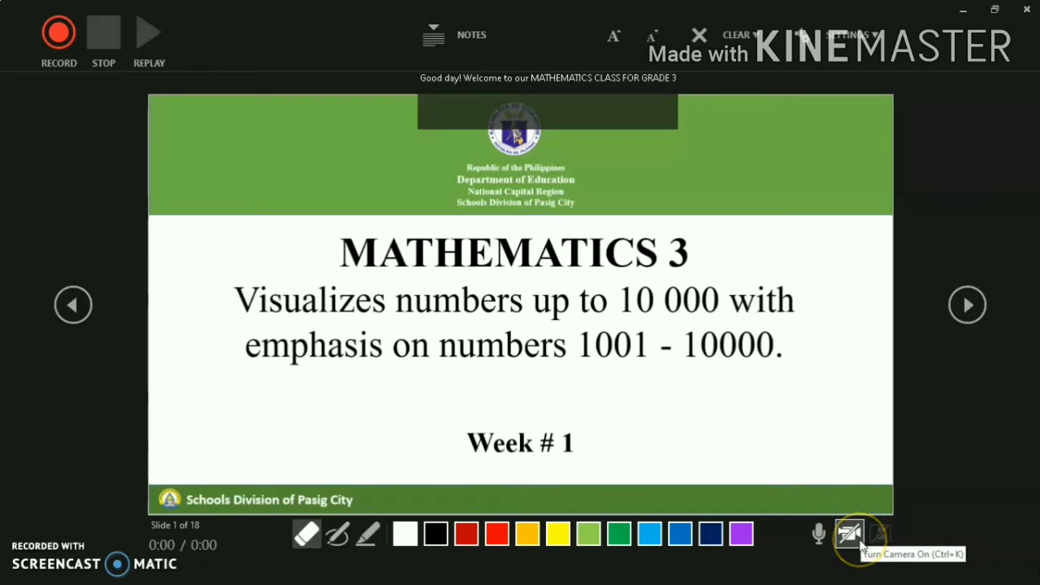
click(851, 542)
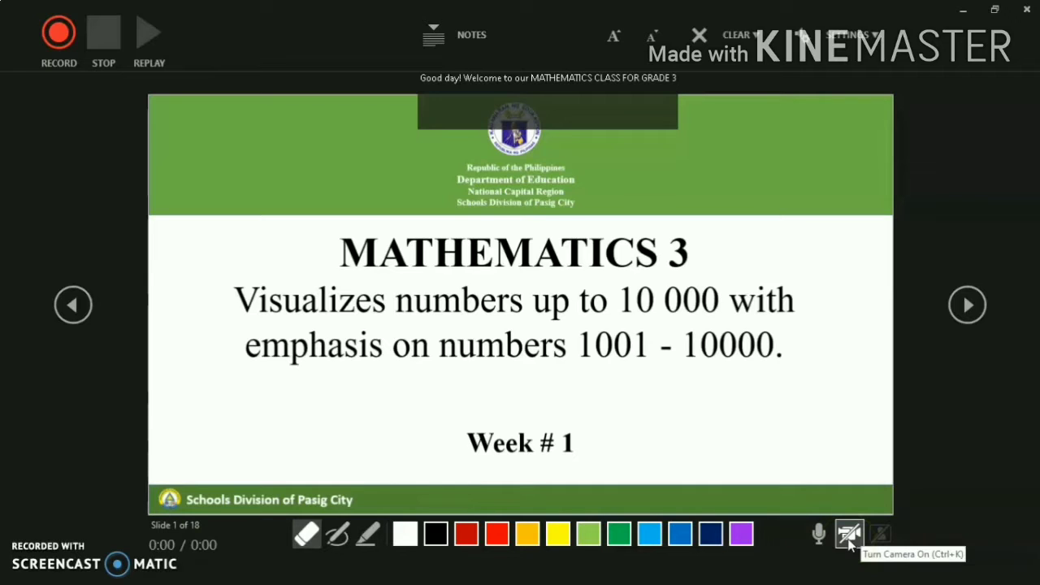
click(849, 541)
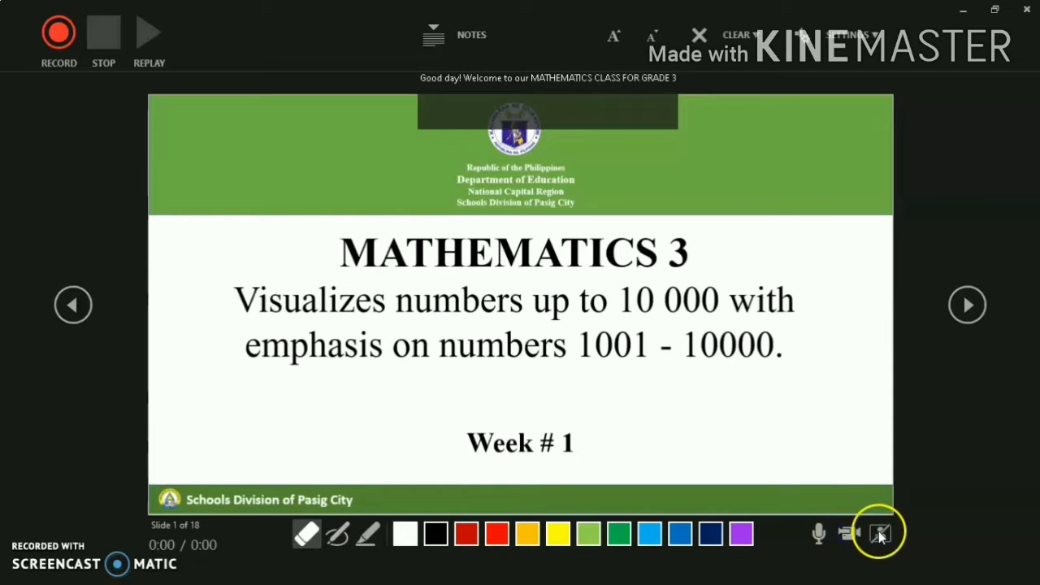
click(881, 535)
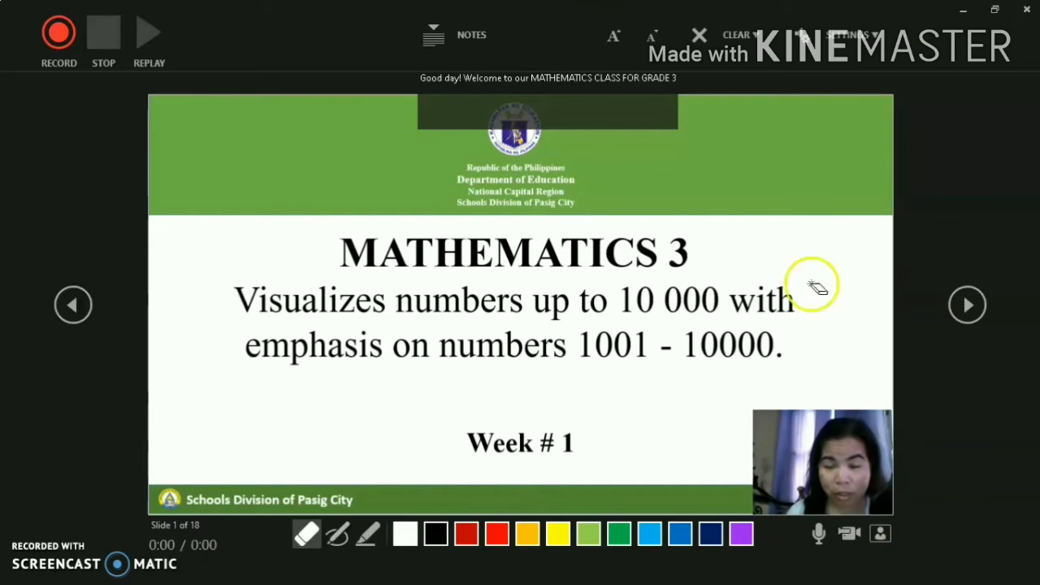
click(878, 532)
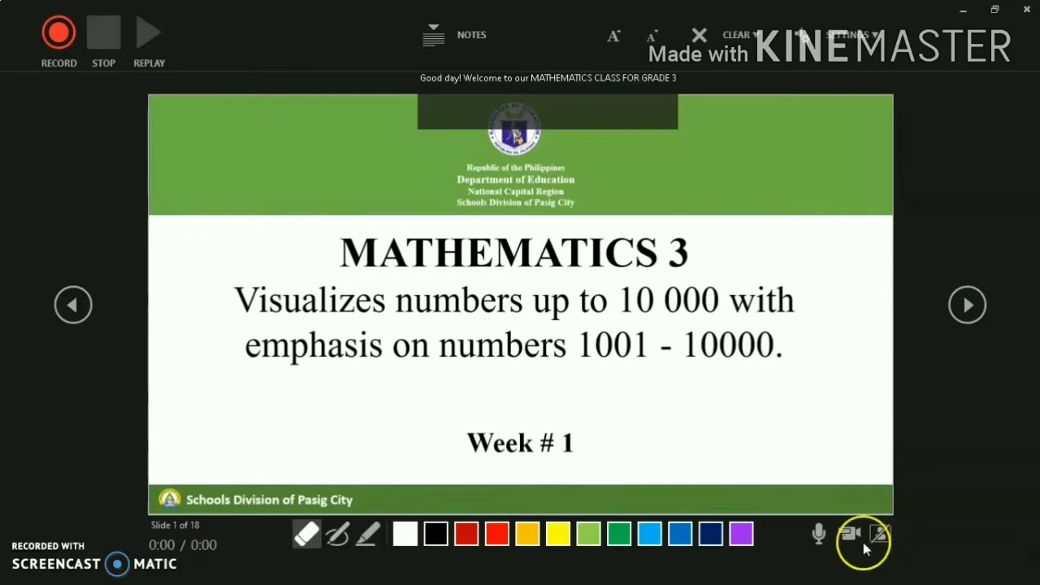
click(849, 534)
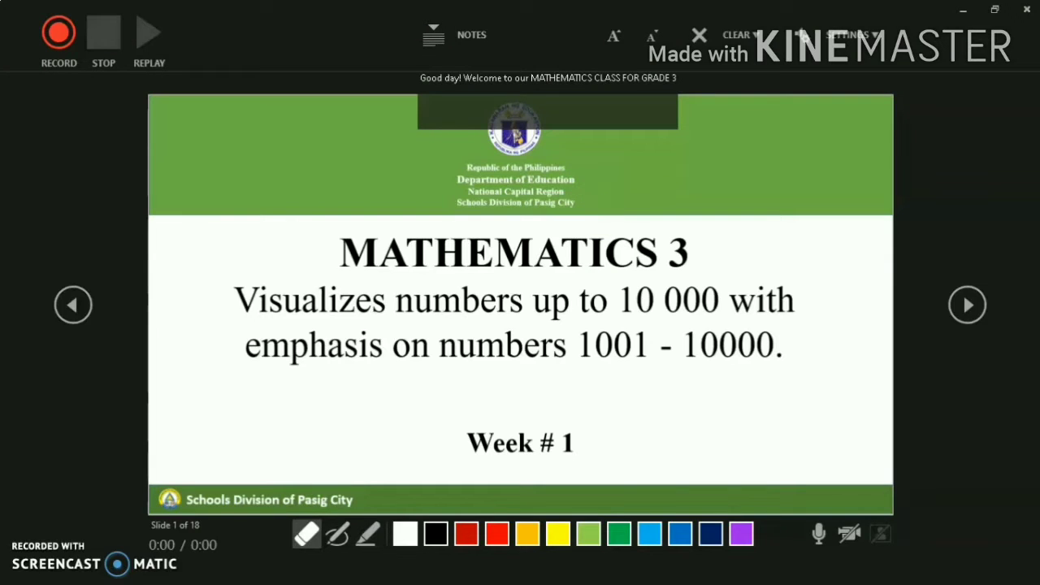
click(434, 31)
click(431, 33)
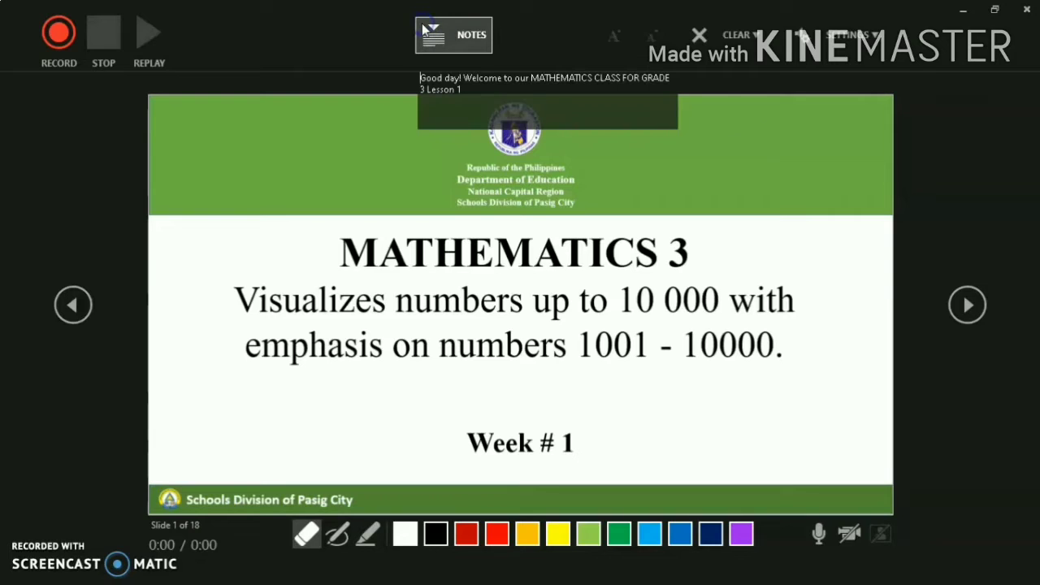
Step: Record a 17-second narration for slide 1, advancing through its animations to Week # 1
click(59, 35)
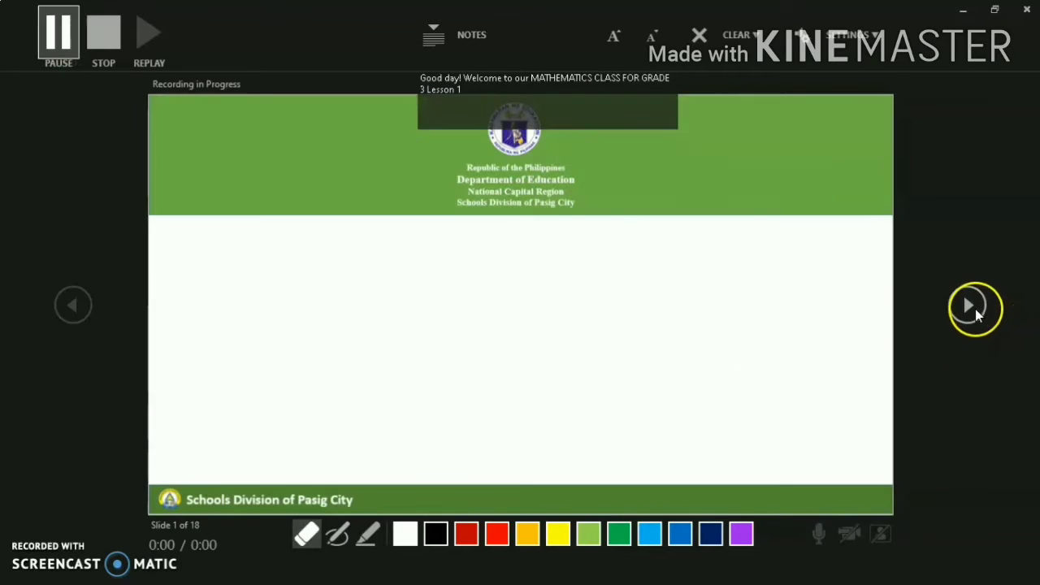
click(972, 307)
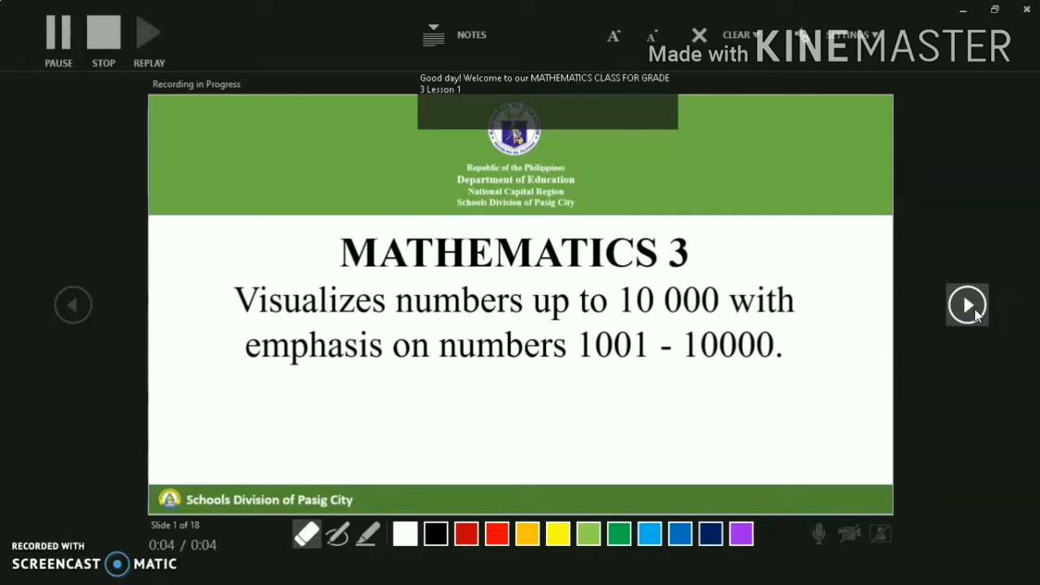
click(974, 309)
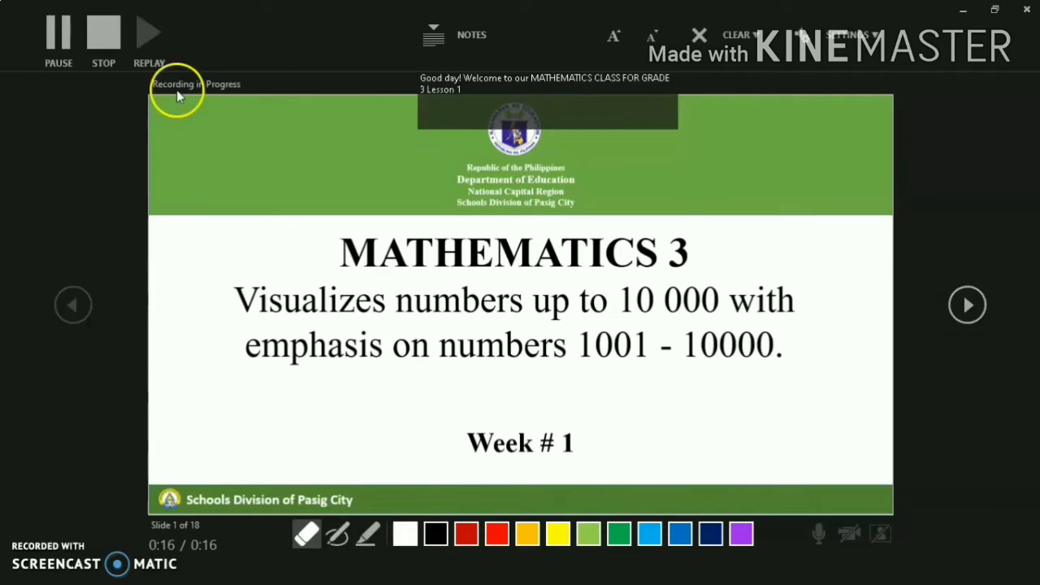
click(108, 34)
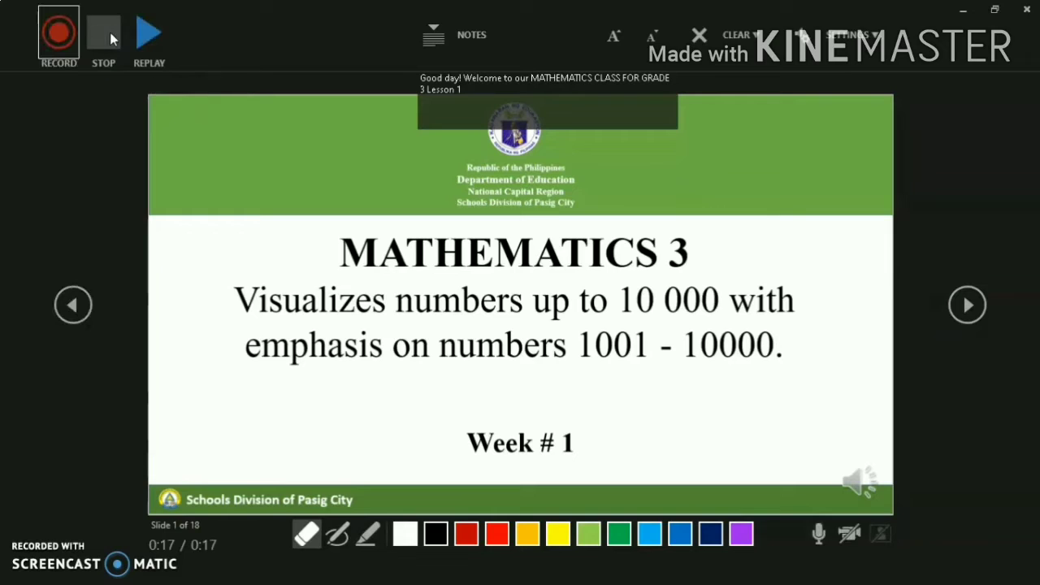
click(120, 44)
click(149, 31)
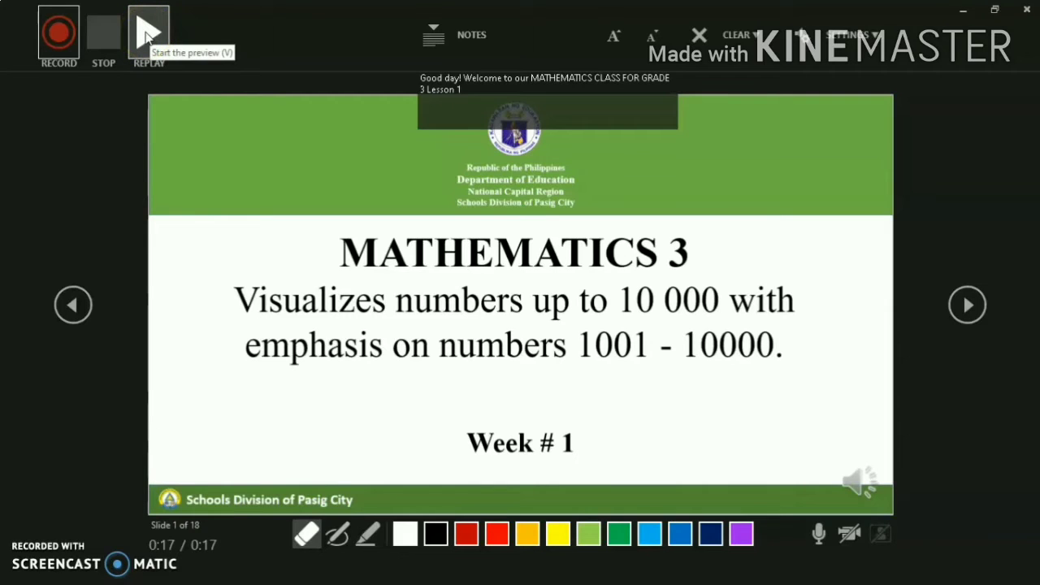
Step: Replay the slide 1 narration and move on to slide 2
click(145, 37)
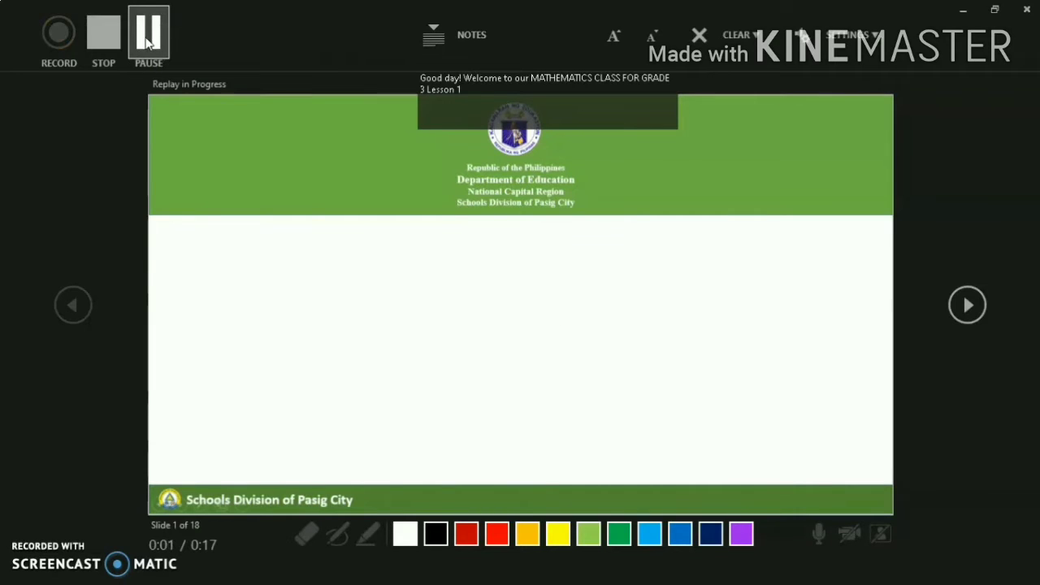
click(208, 60)
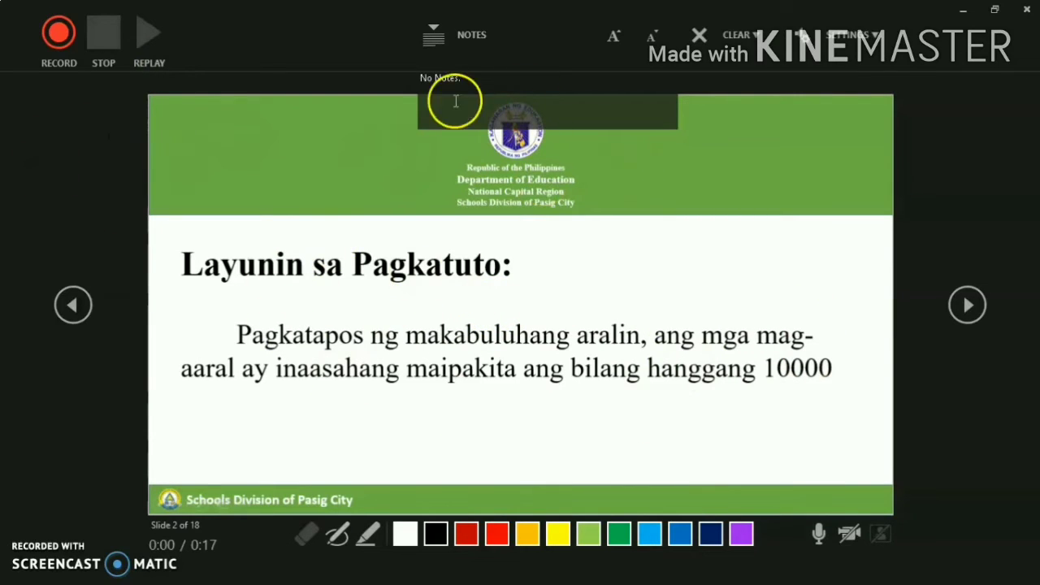
Step: Record an 11-second narration for slide 2, revealing its objective sentence
click(432, 40)
click(435, 38)
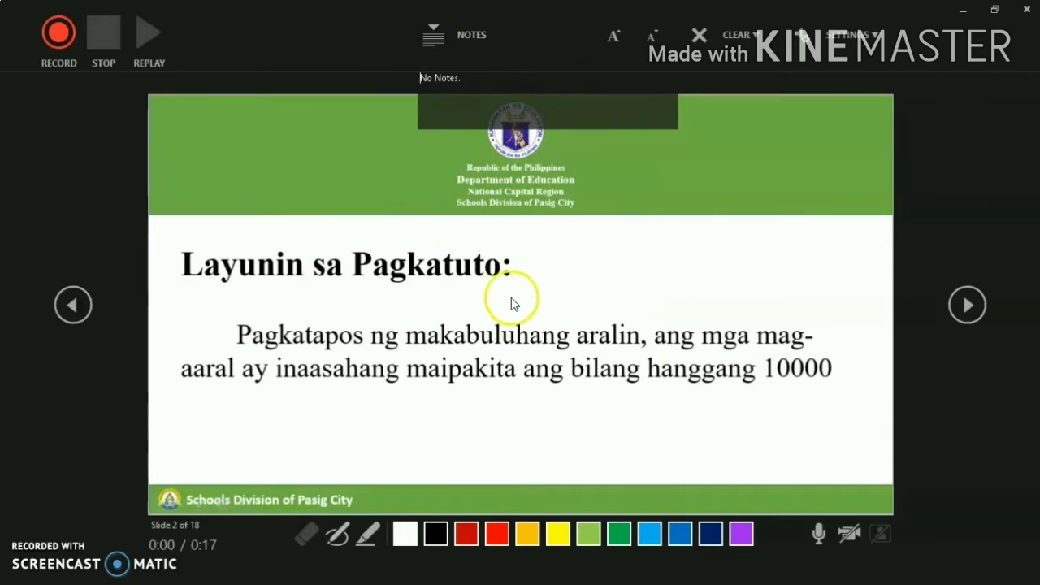
click(65, 37)
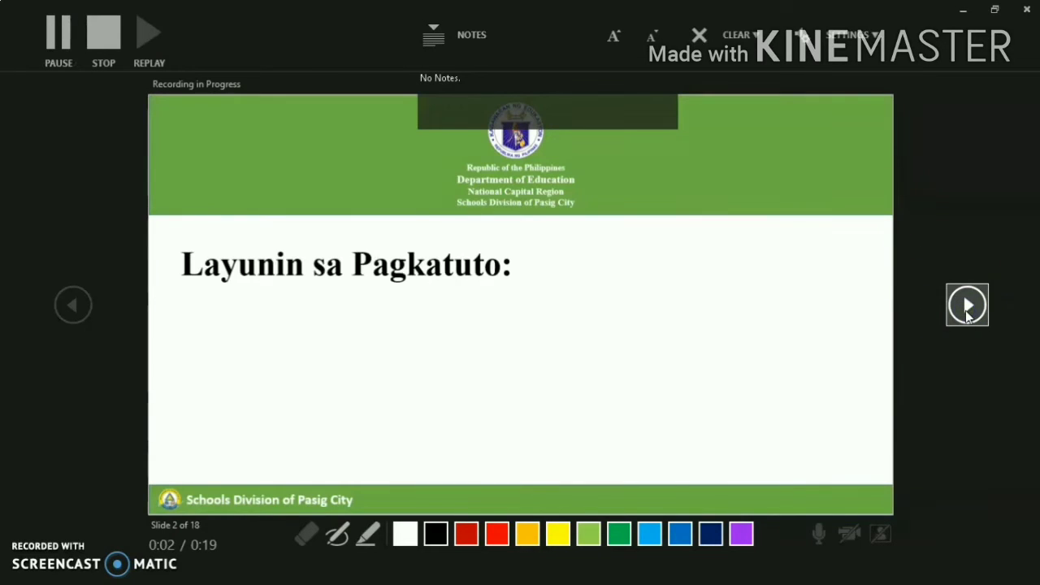
click(967, 313)
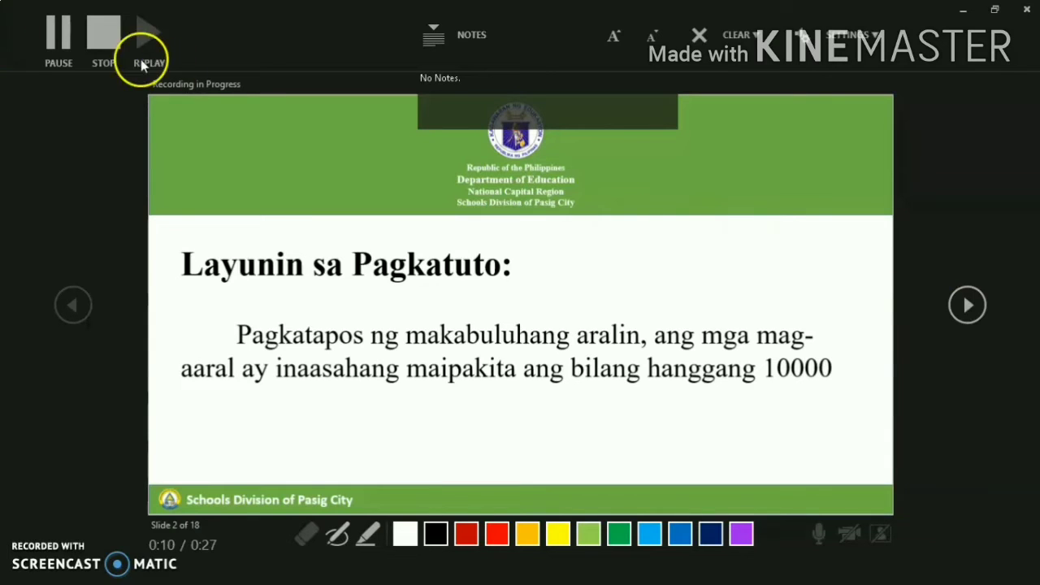
click(102, 37)
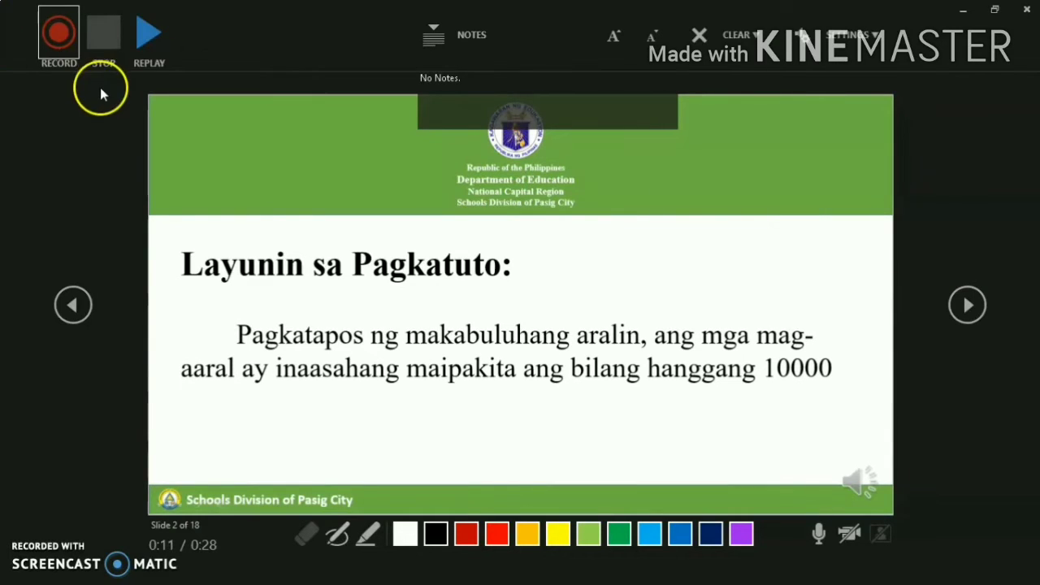
Step: Replay the slide 2 narration, pause it, and close the recorder
click(150, 39)
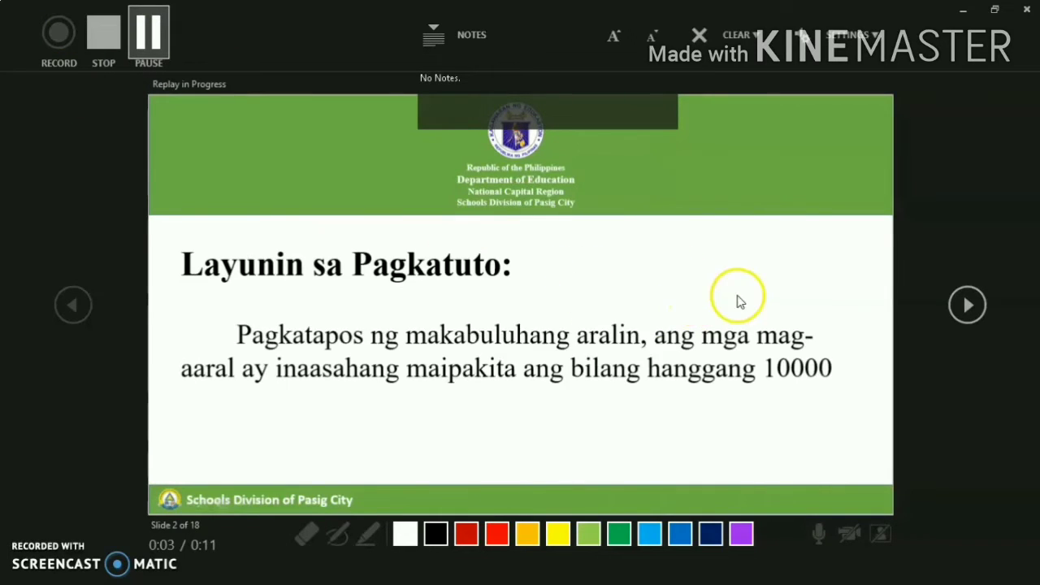
click(149, 36)
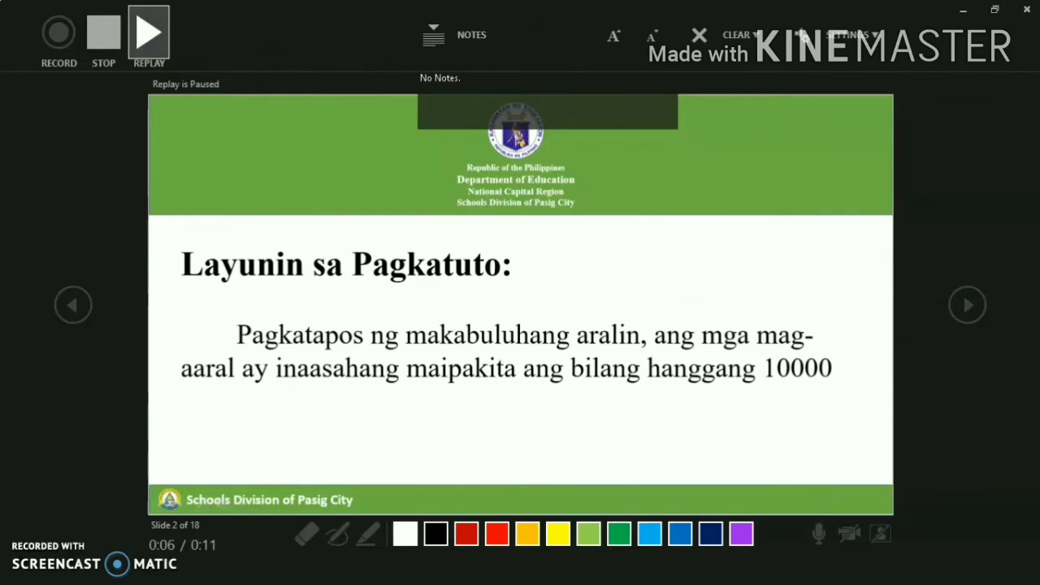
click(1029, 9)
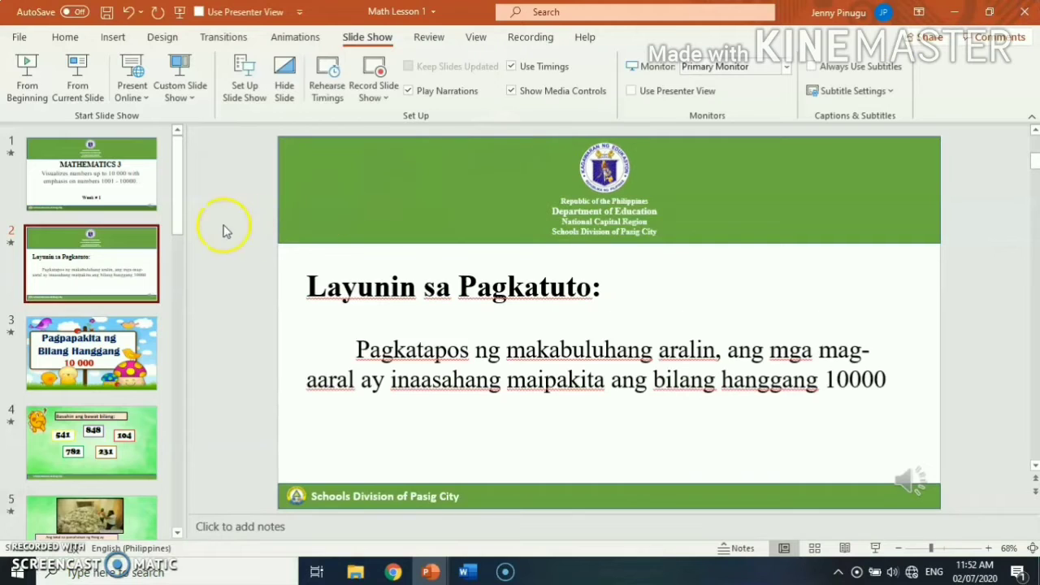
Step: Preview the show from the first slide, then return to Normal view on slide 1
scroll(111, 223, down, 13)
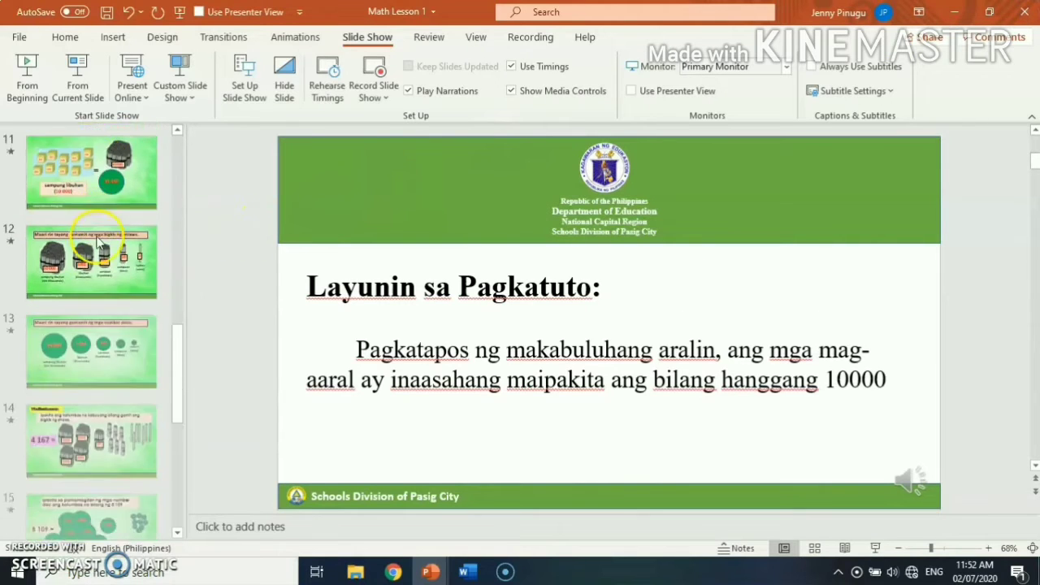
scroll(89, 309, up, 11)
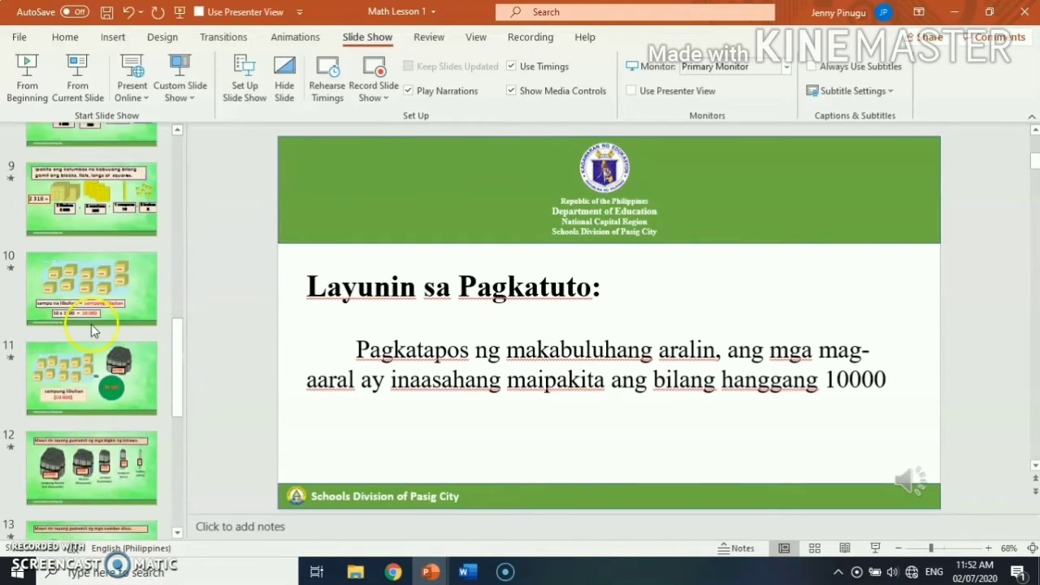
scroll(26, 259, up, 3)
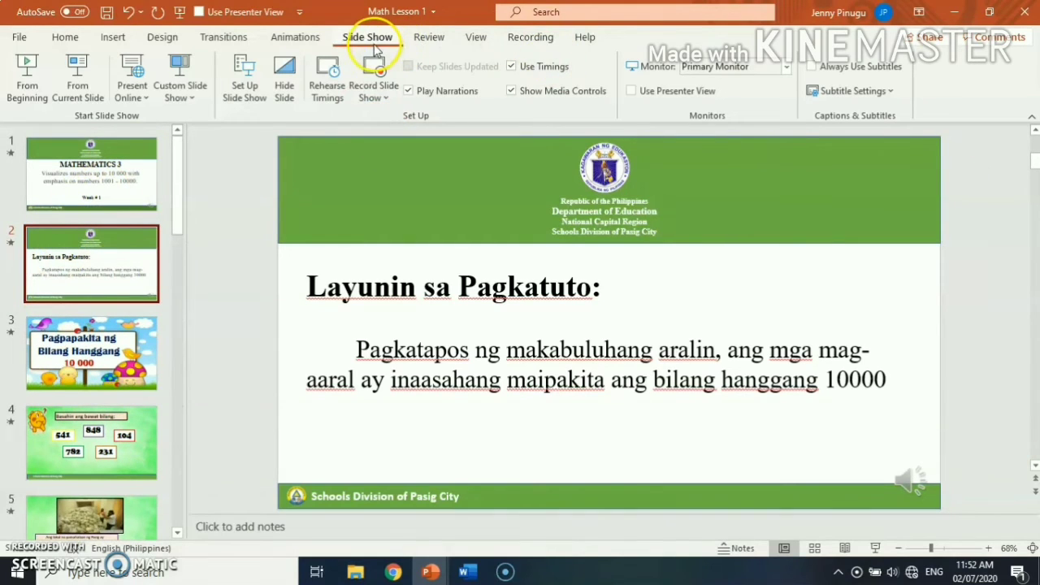
click(28, 91)
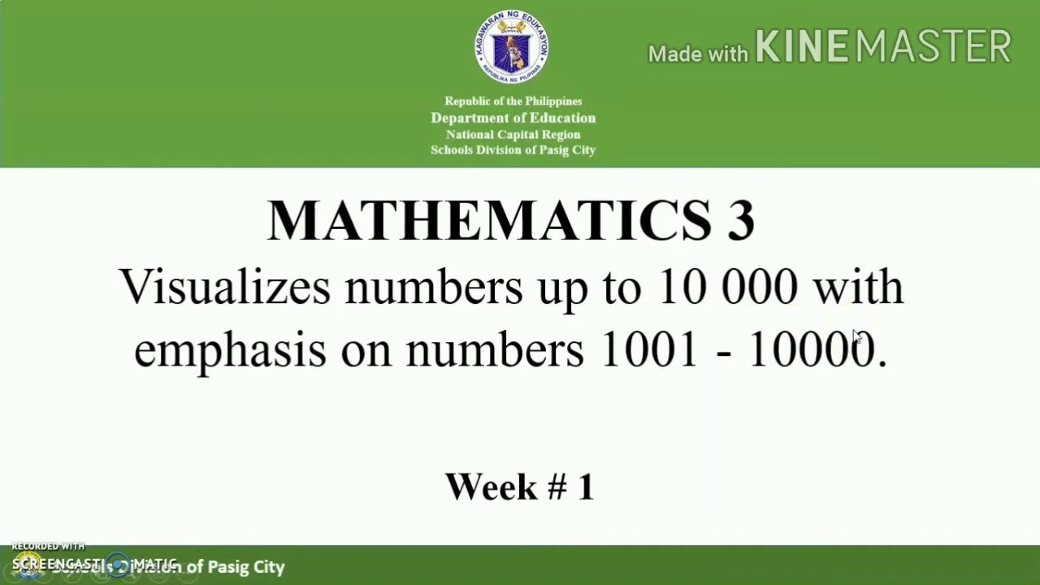
key(Escape)
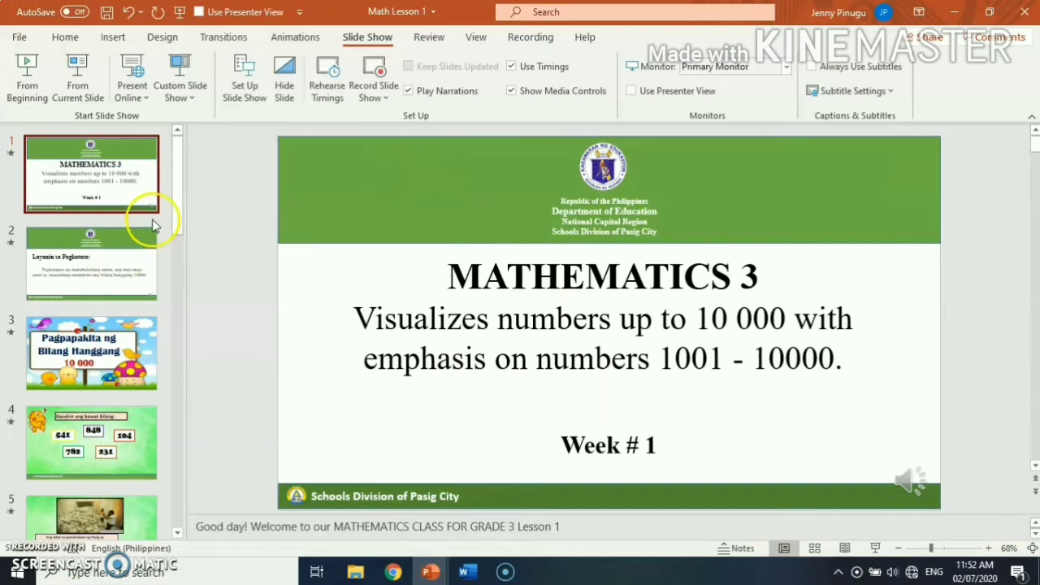
scroll(138, 337, down, 10)
scroll(139, 338, up, 10)
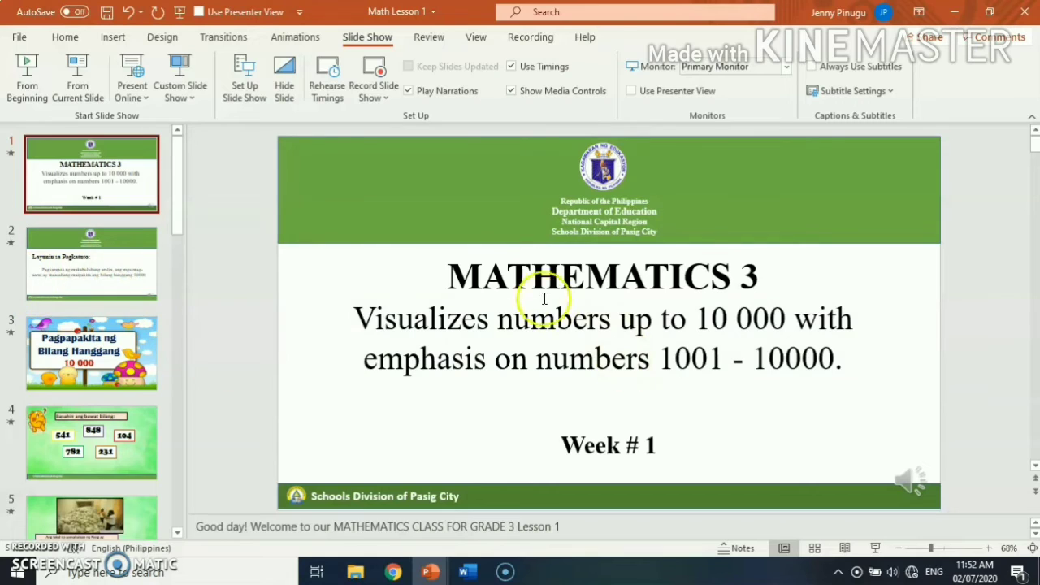
Step: Cut the narration audio icon from slide 2, Layunin sa Pagkatuto
click(116, 267)
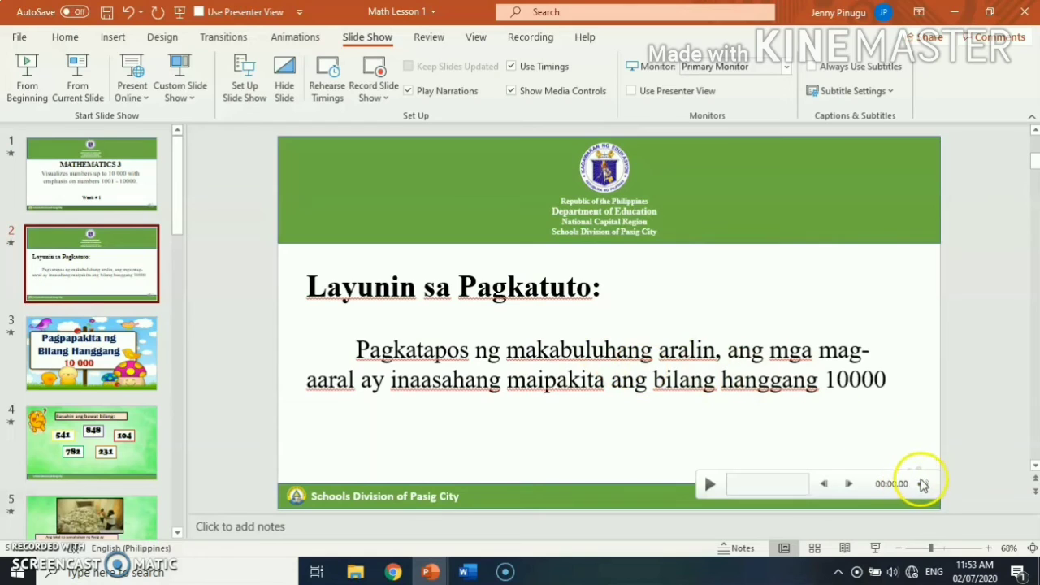
click(923, 481)
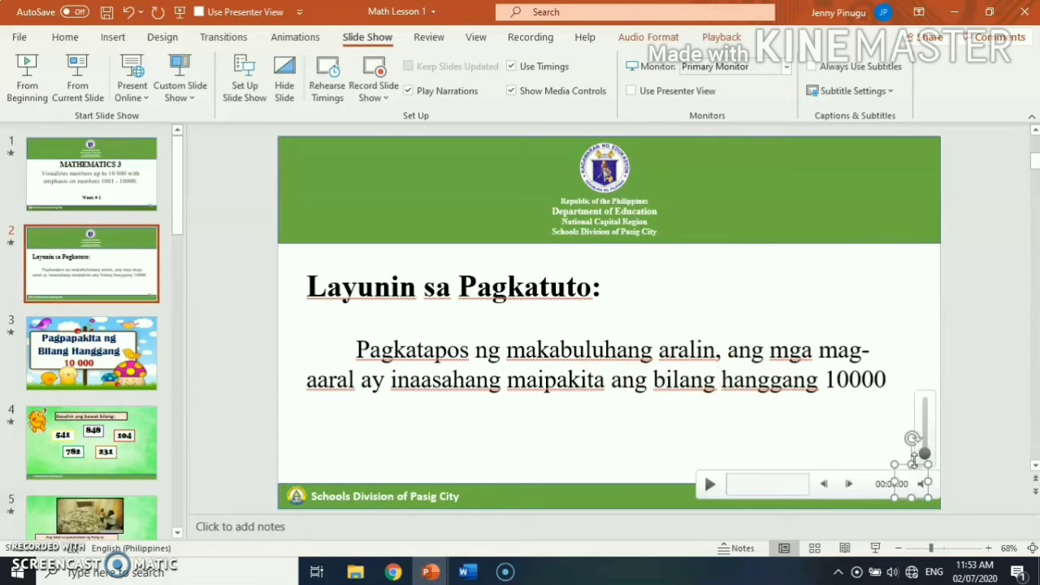
right_click(914, 460)
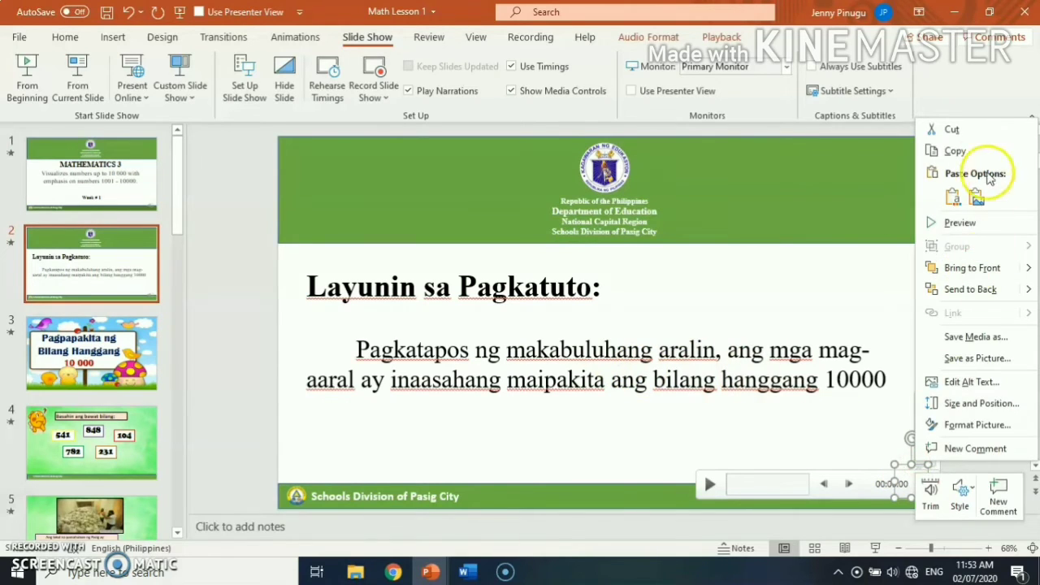
click(964, 137)
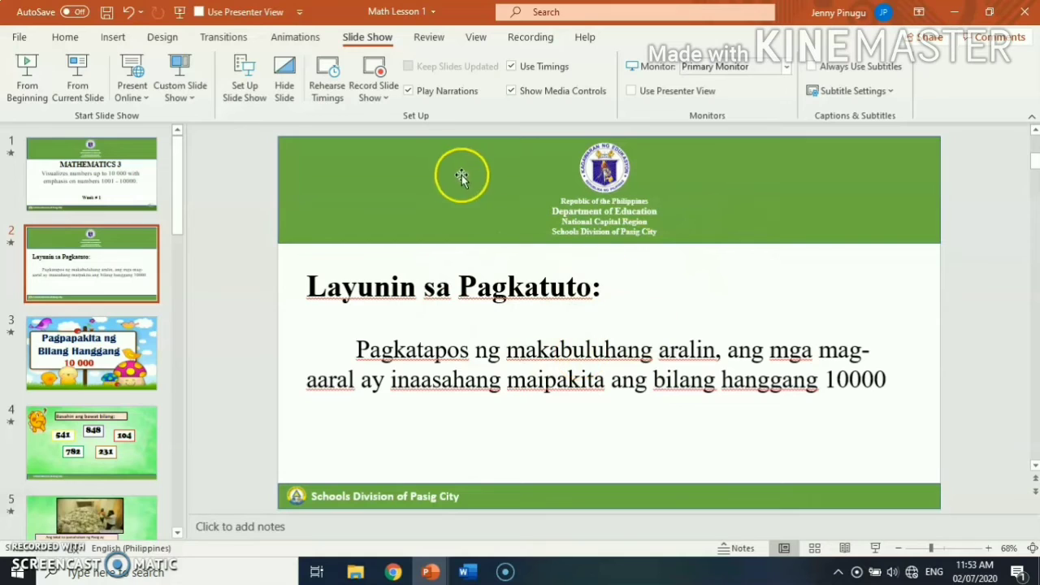
Step: With slide 2's objective text box selected, start recording from the current slide
click(804, 274)
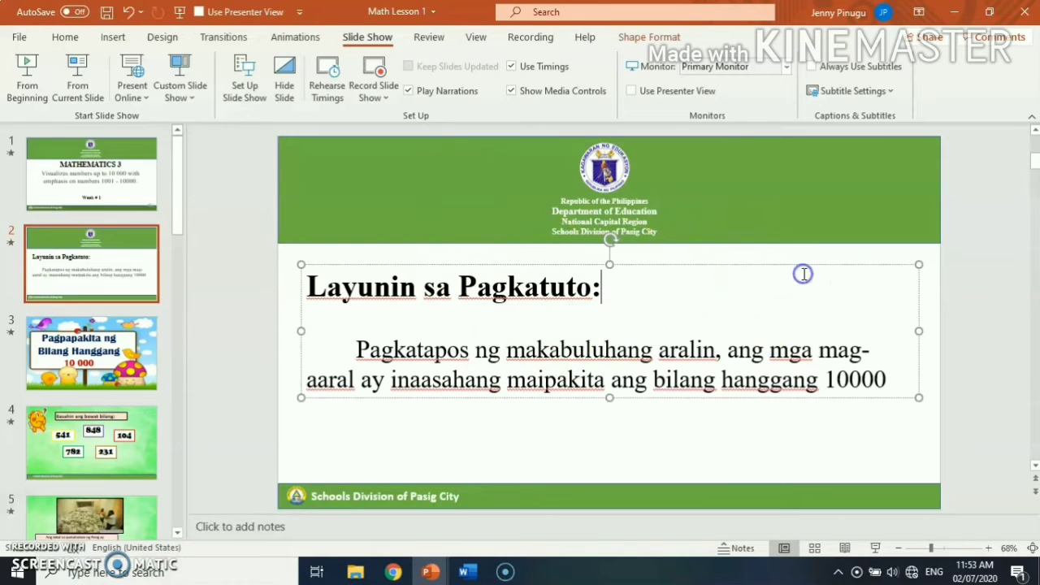
click(808, 199)
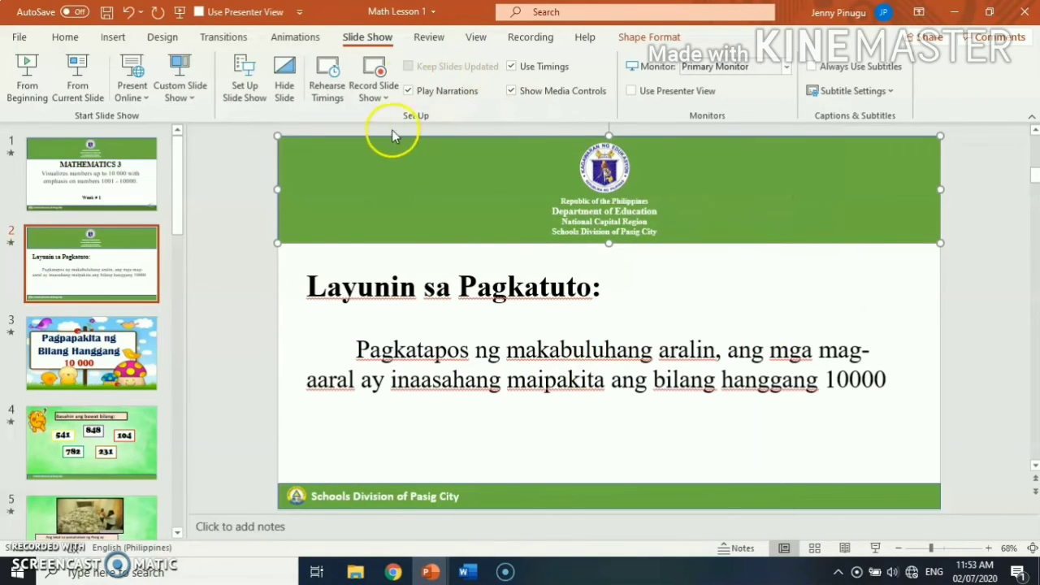
click(333, 319)
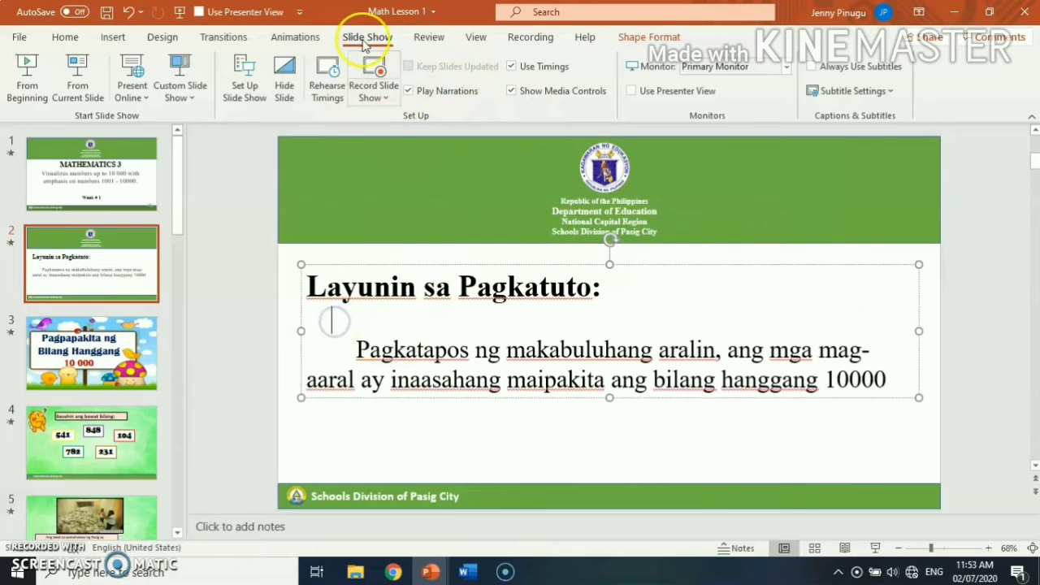
click(376, 96)
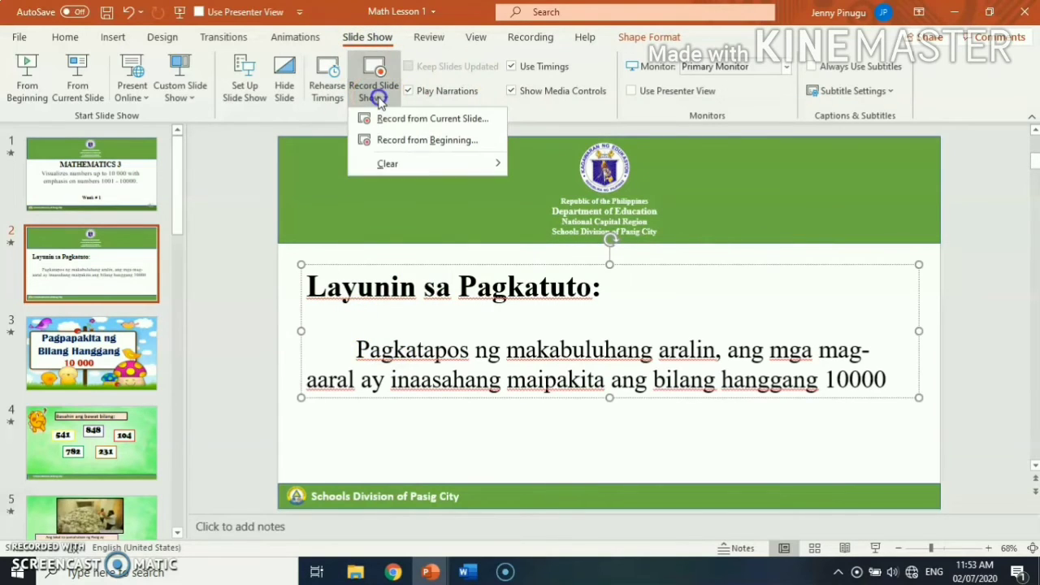
click(443, 121)
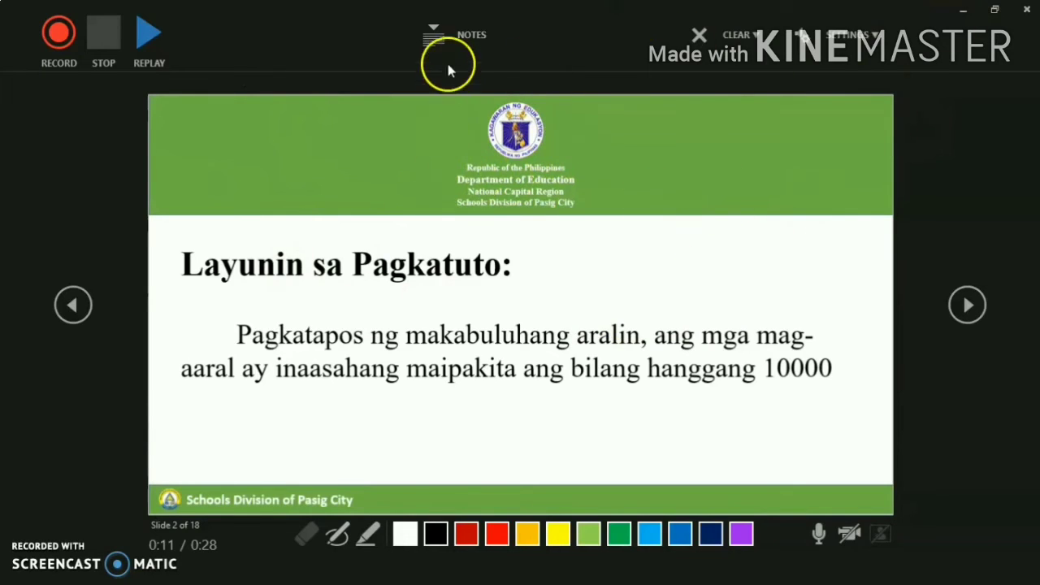
Step: Re-record a 10-second narration for slide 2, revealing the objective text while speaking
click(437, 37)
click(437, 38)
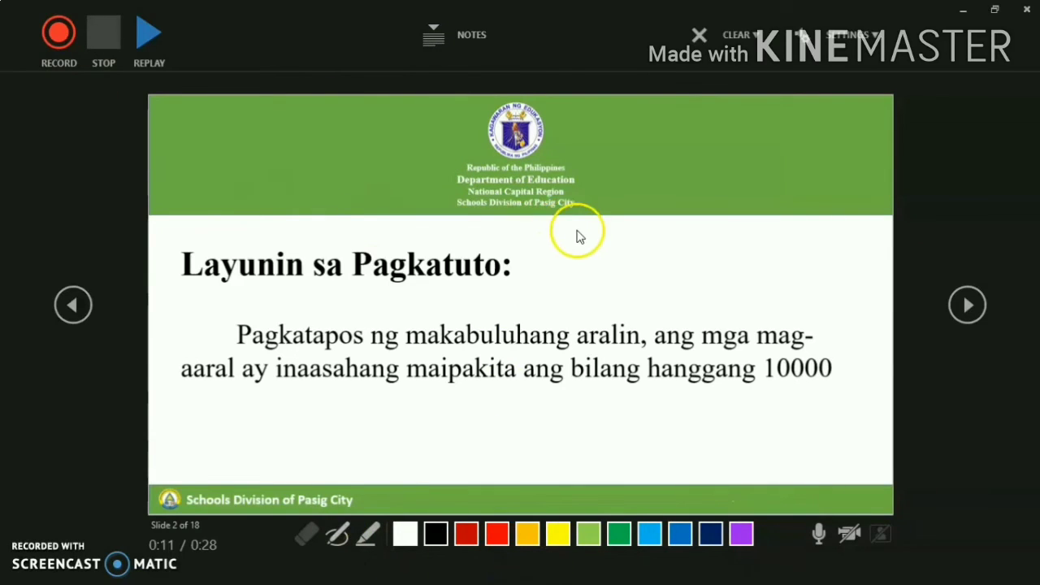
click(65, 34)
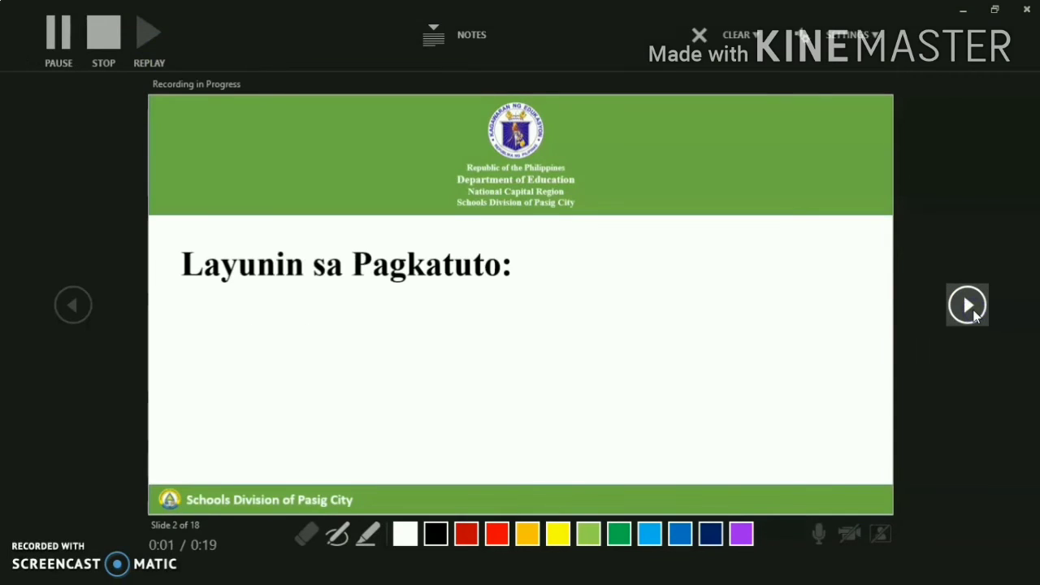
click(968, 306)
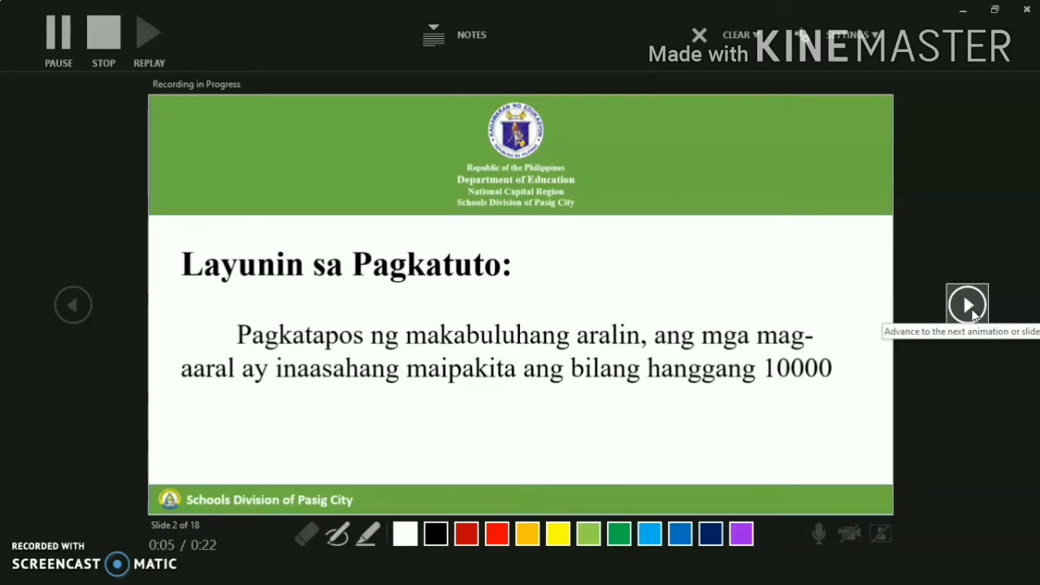
click(968, 322)
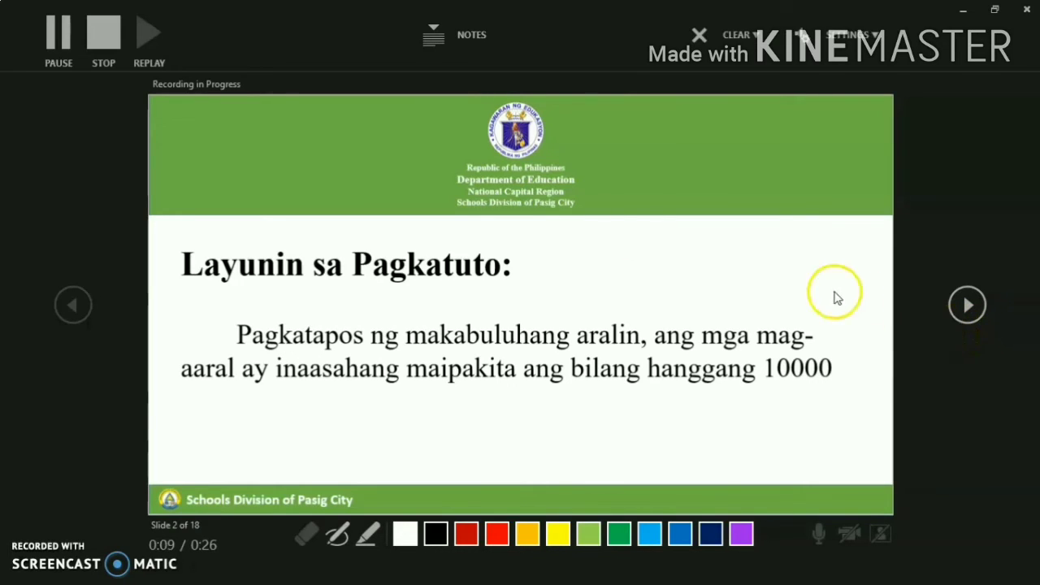
click(96, 29)
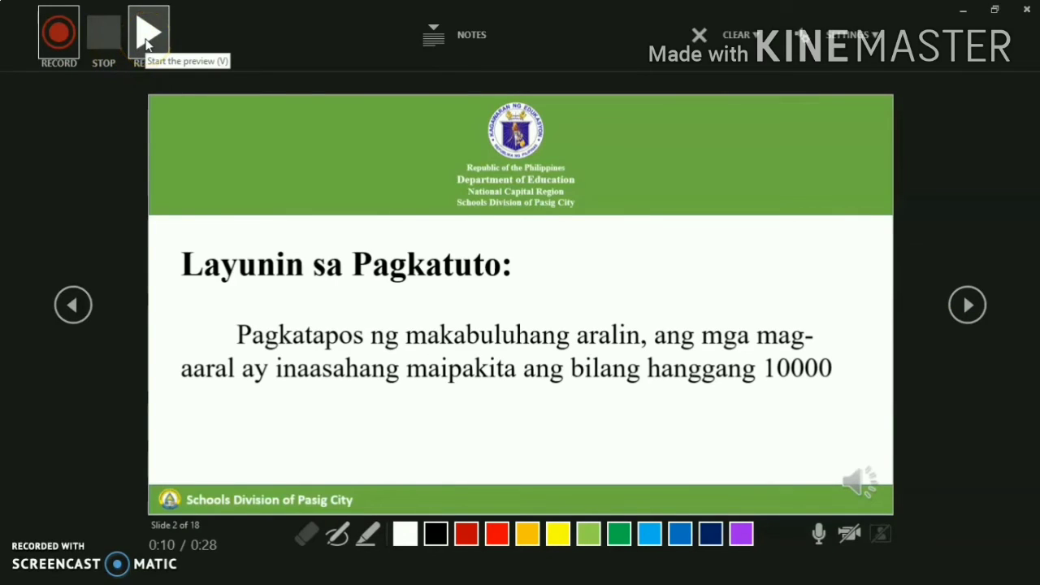
click(1026, 11)
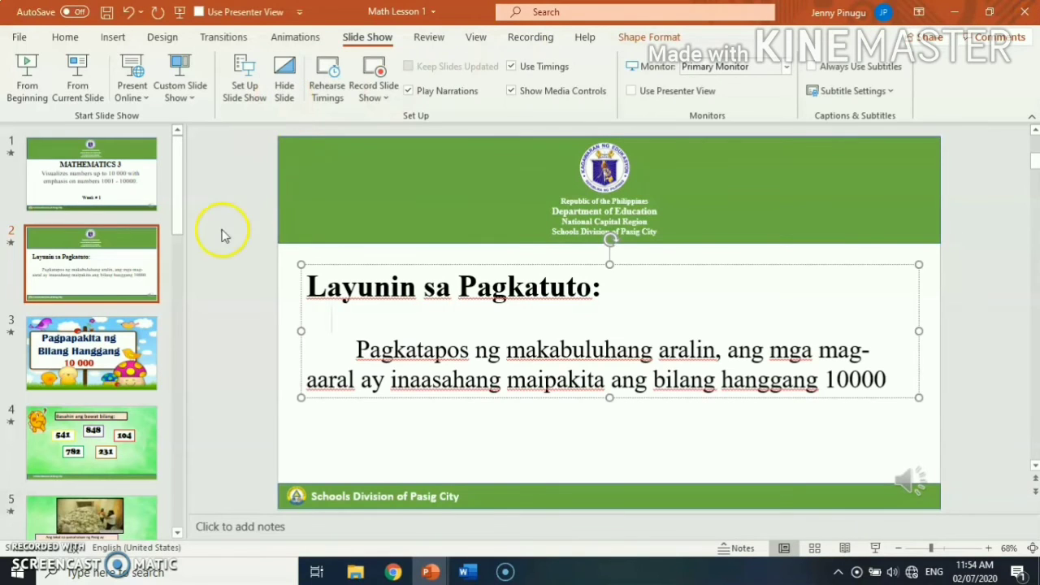
Step: Browse the slide thumbnails and select slide 1, the MATHEMATICS 3 title slide
scroll(134, 216, down, 3)
scroll(134, 215, down, 15)
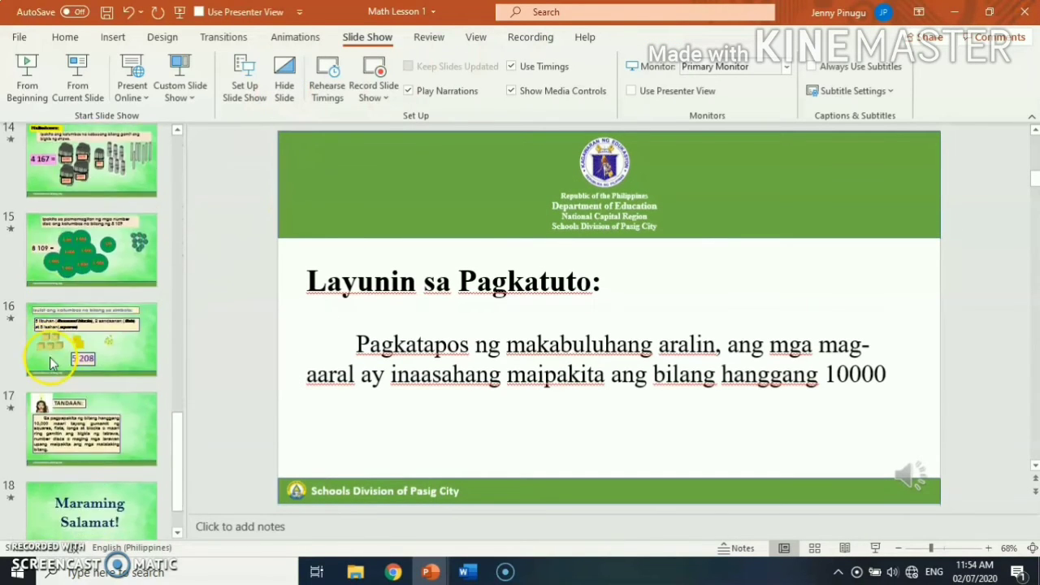
scroll(50, 363, up, 7)
scroll(57, 353, up, 12)
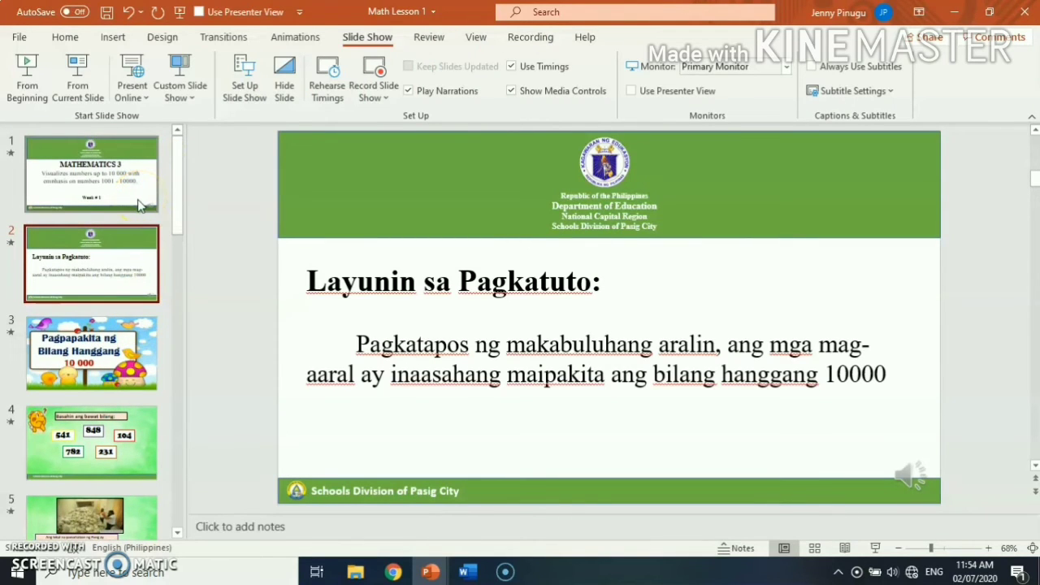
scroll(431, 211, down, 5)
scroll(96, 303, up, 2)
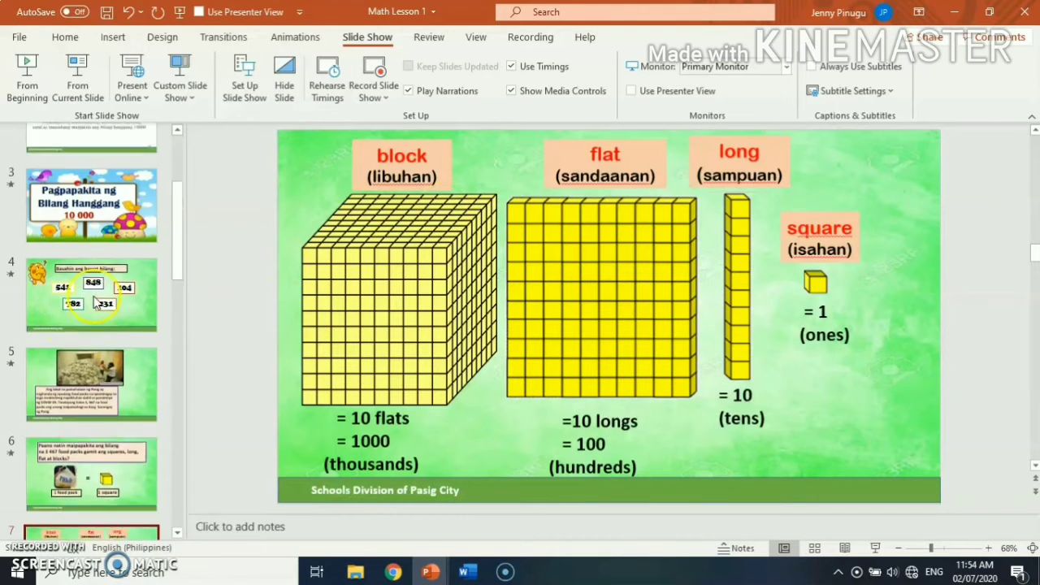
scroll(96, 303, up, 3)
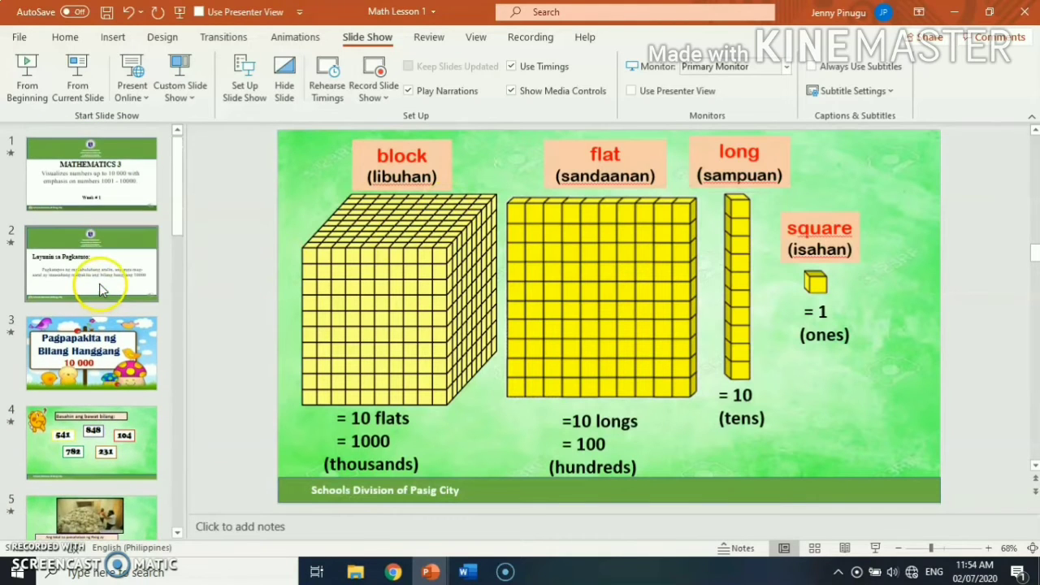
click(180, 197)
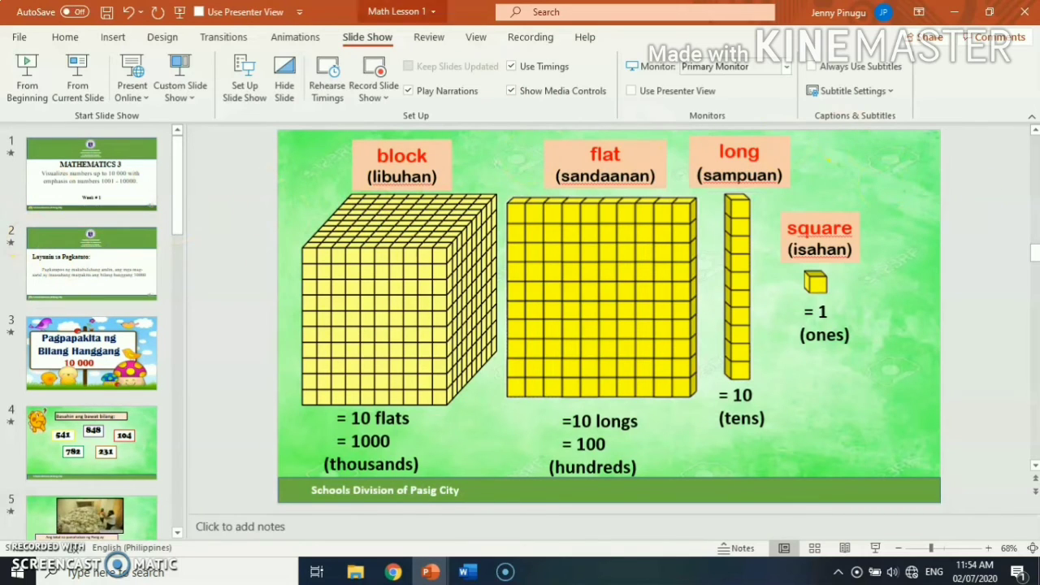
click(127, 146)
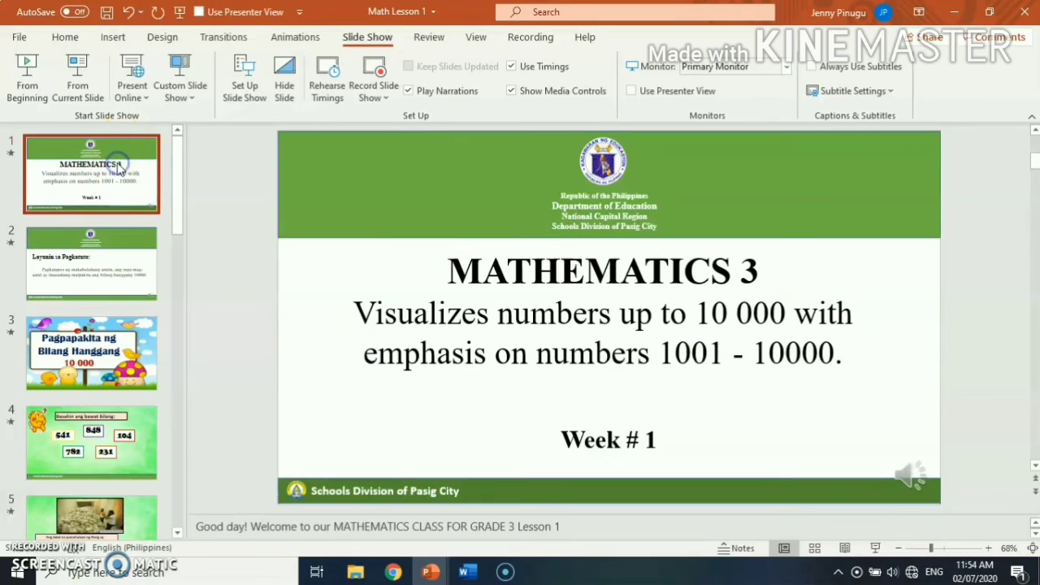
Step: Save the presentation as MPEG-4 Video (*.mp4) named 'Math Lesson 1-videolesson'
click(20, 37)
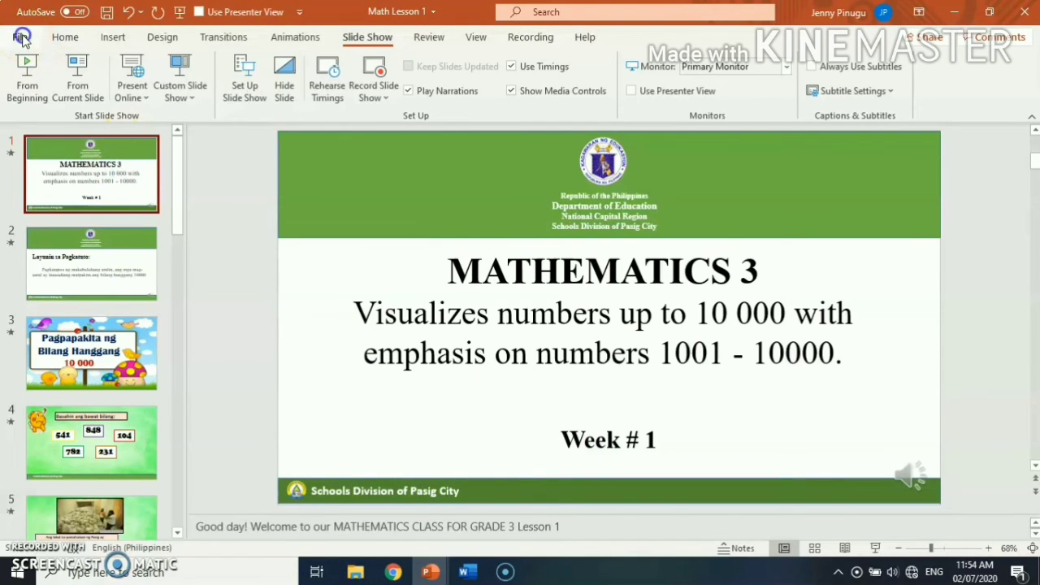
click(82, 244)
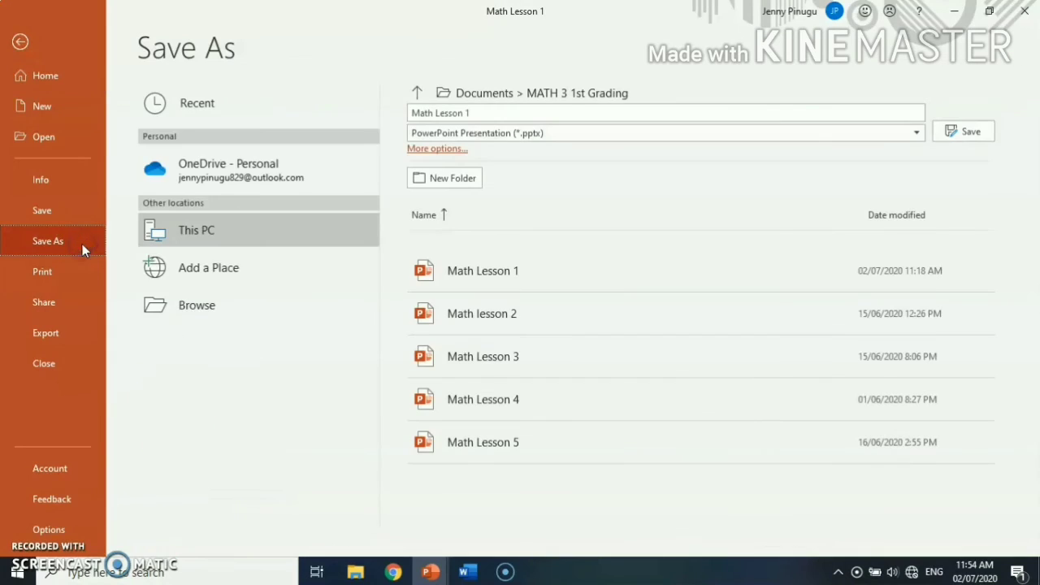
click(477, 113)
click(476, 113)
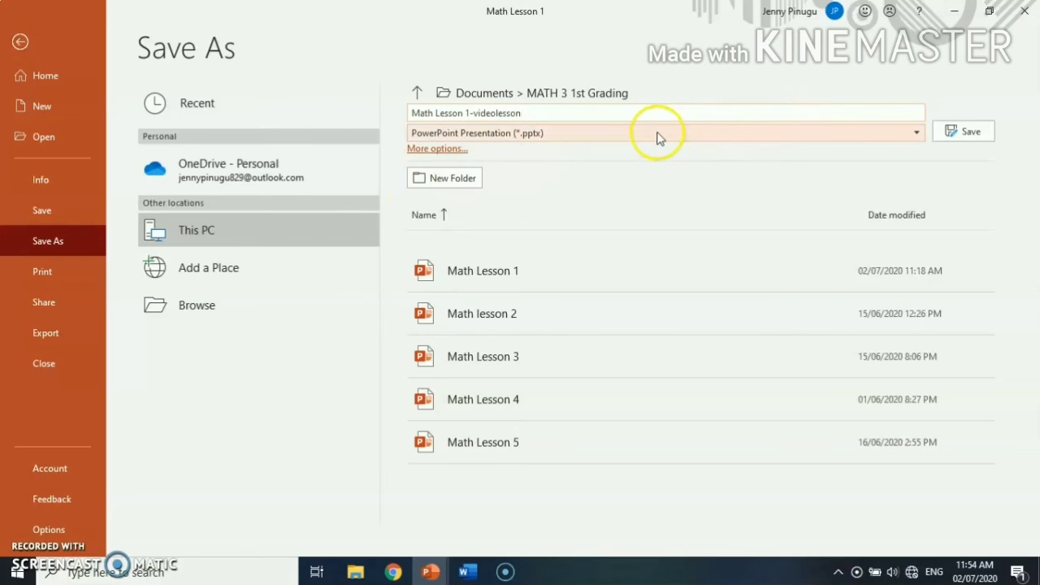
click(916, 132)
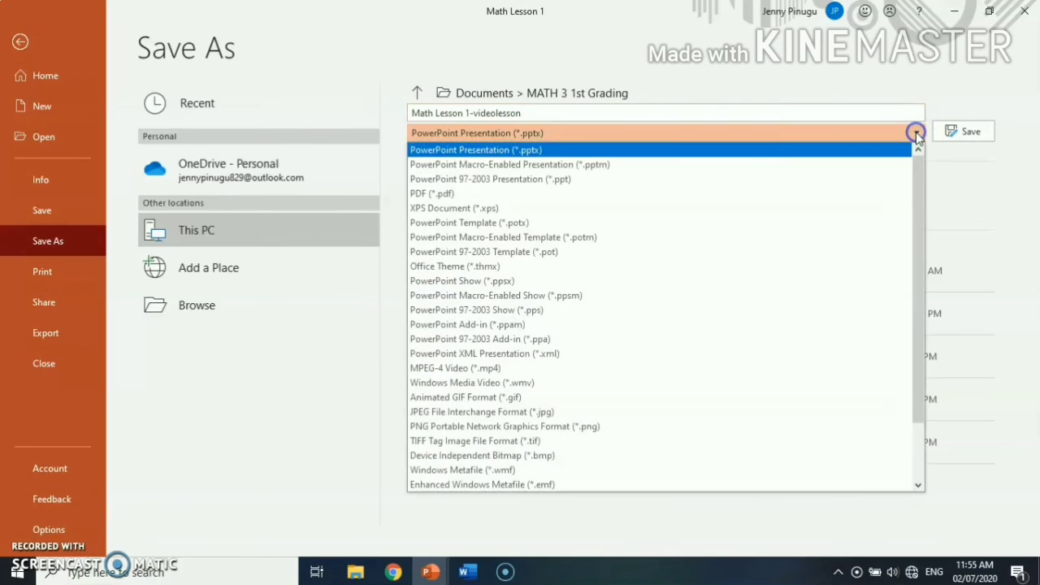
scroll(473, 168, down, 1)
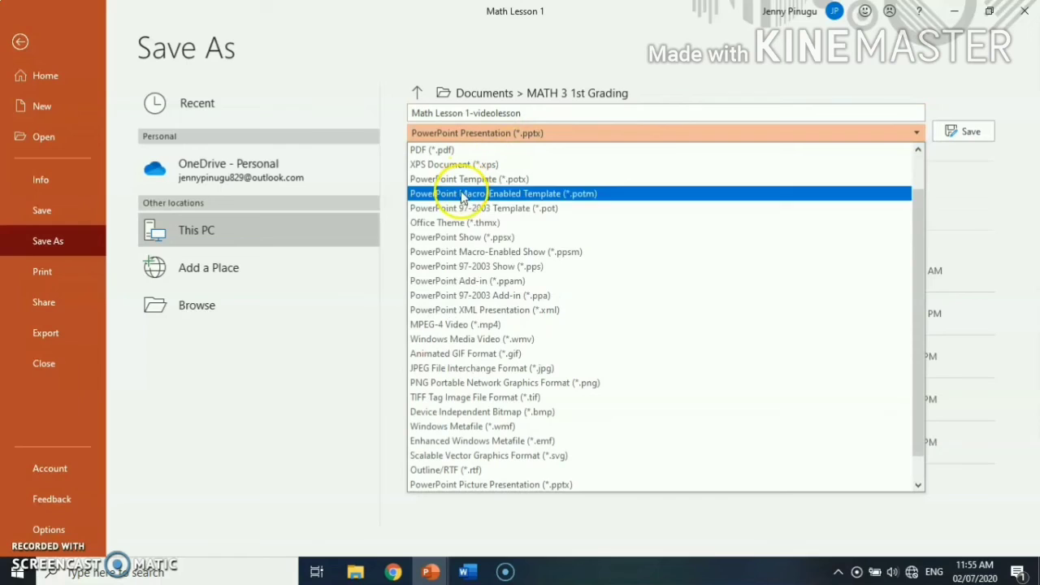
click(464, 325)
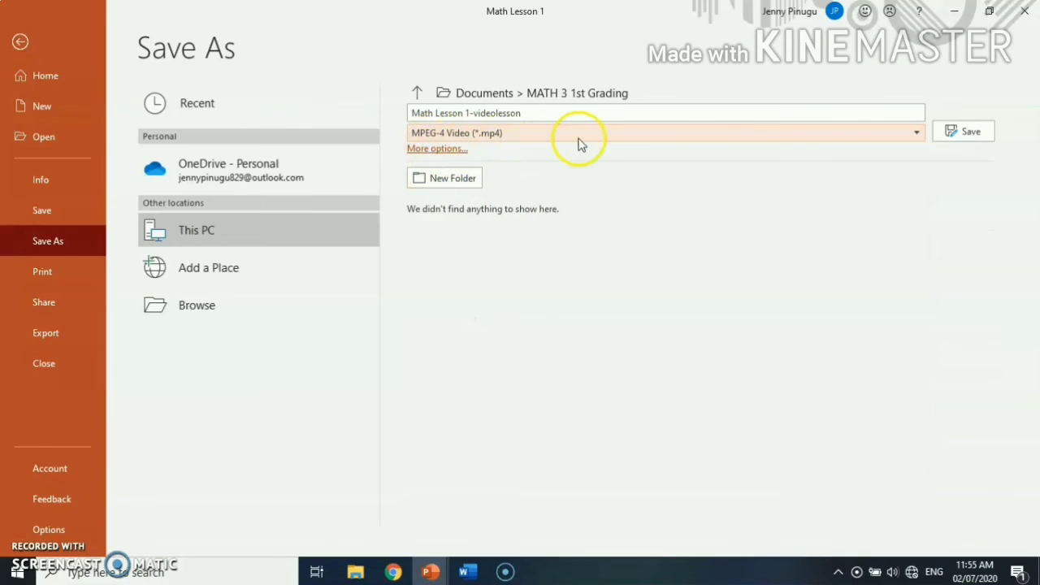
click(966, 133)
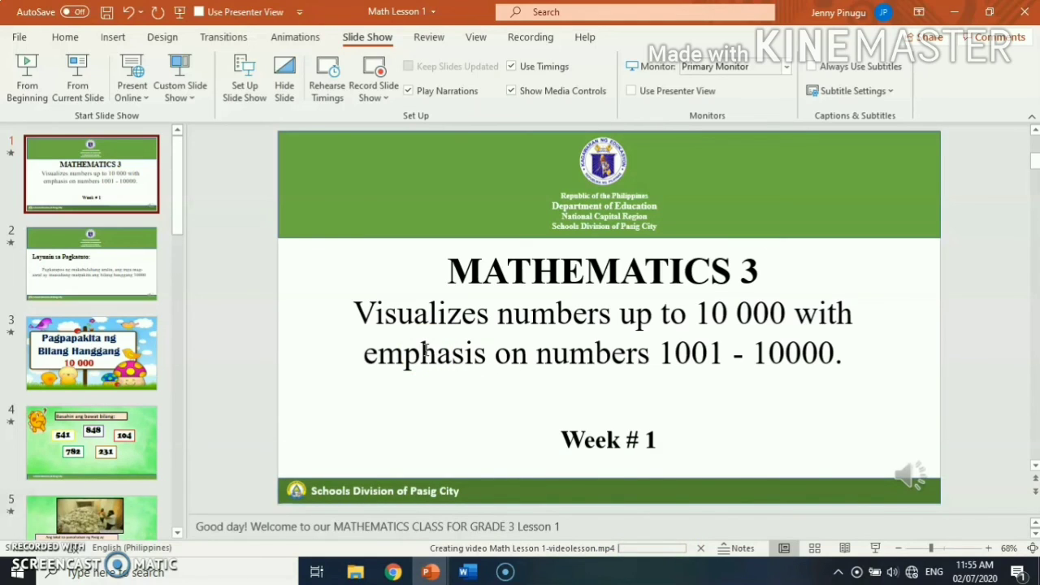
Step: Dismiss the Creating video progress bar, return to Home, and show slide 2 'Layunin sa Pagkatuto'
click(701, 549)
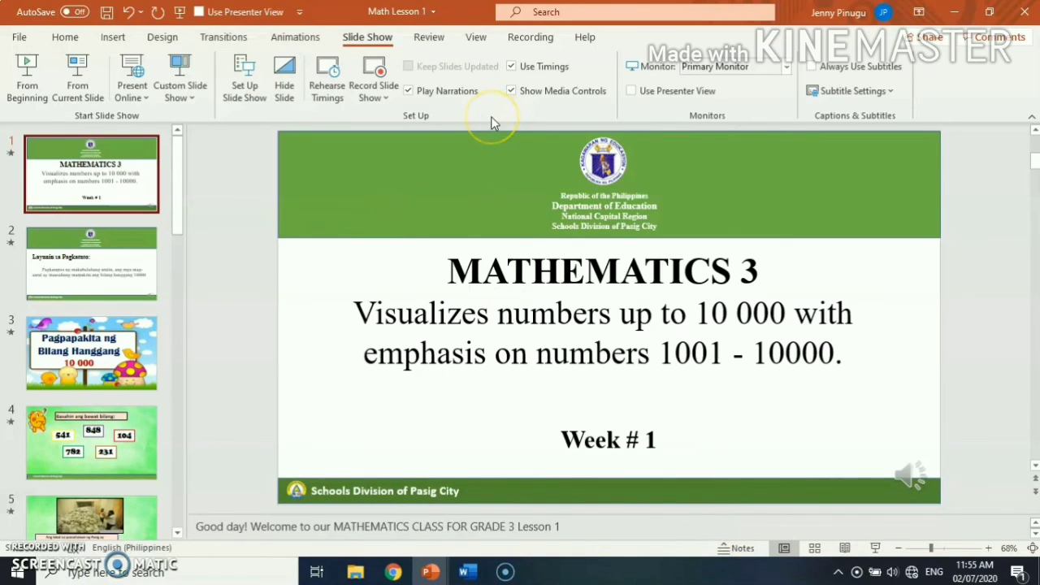
scroll(491, 116, up, 1)
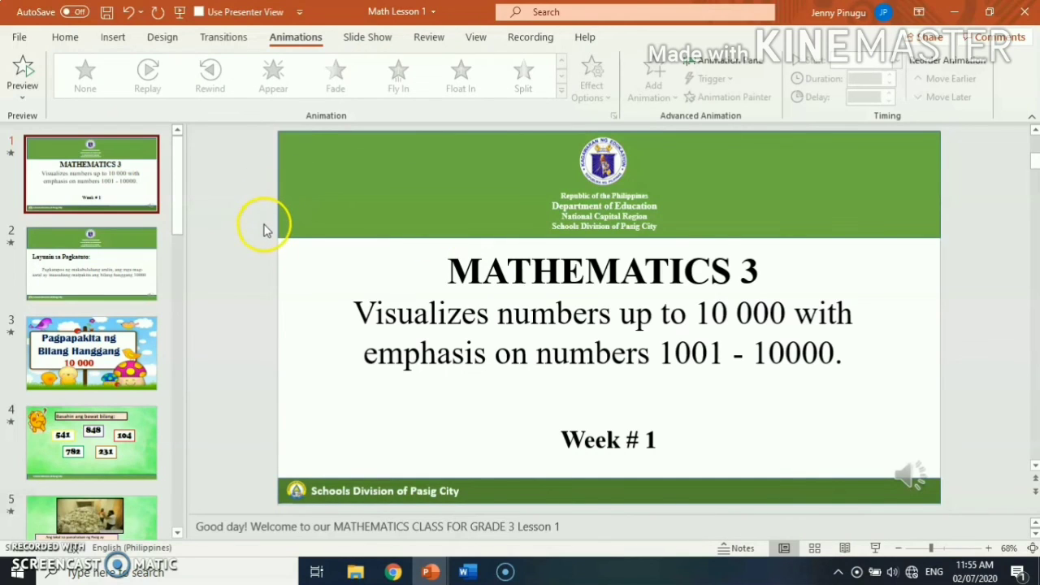
key(alt+h)
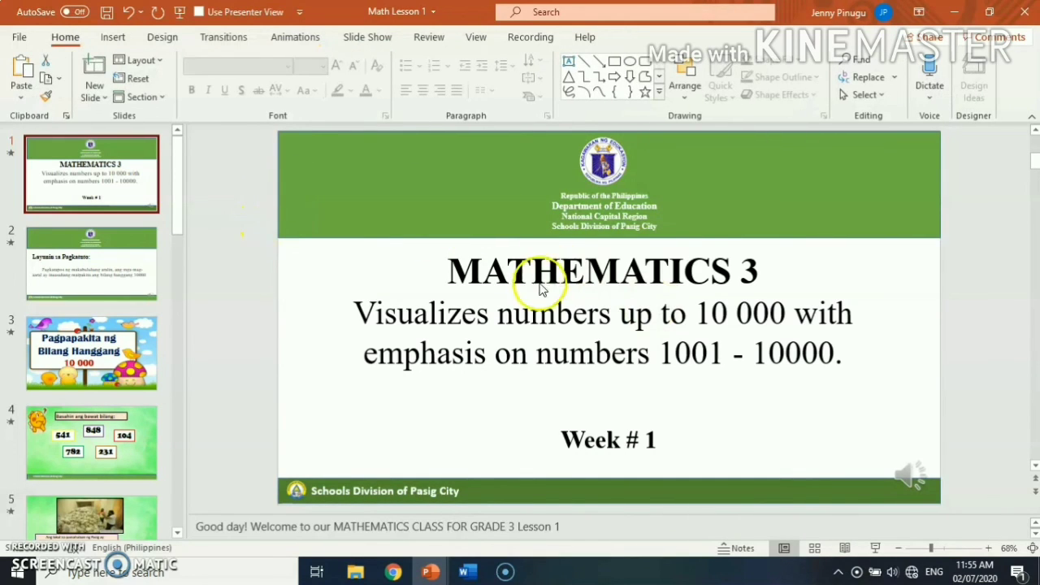
key(Page_Down)
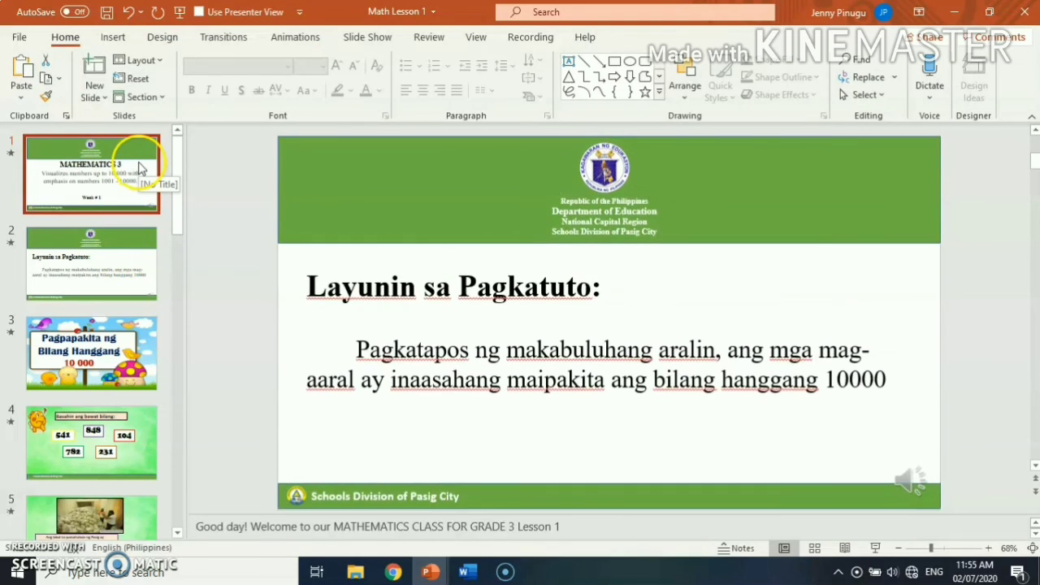
scroll(122, 293, down, 4)
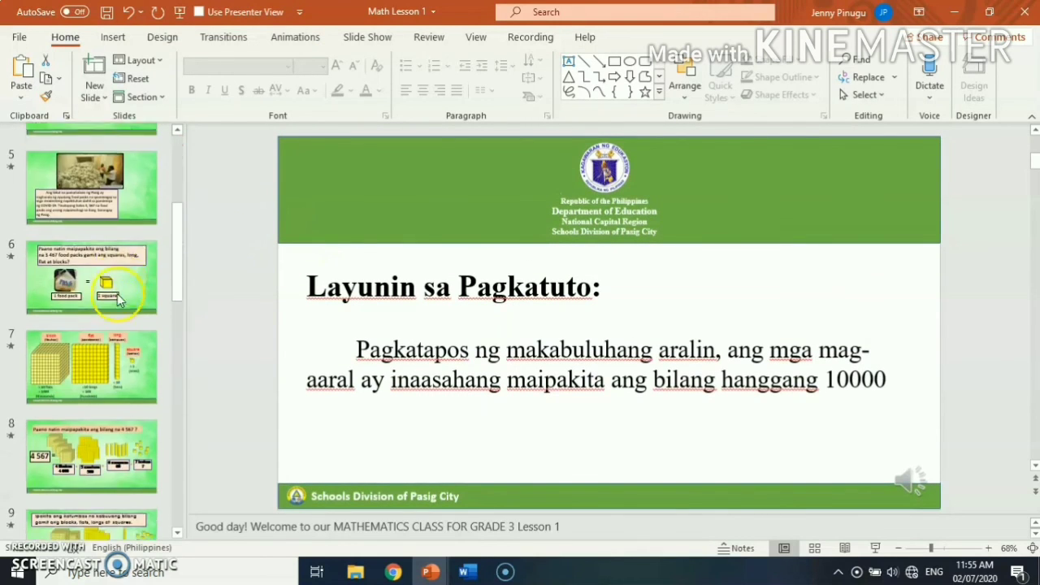
scroll(122, 304, up, 4)
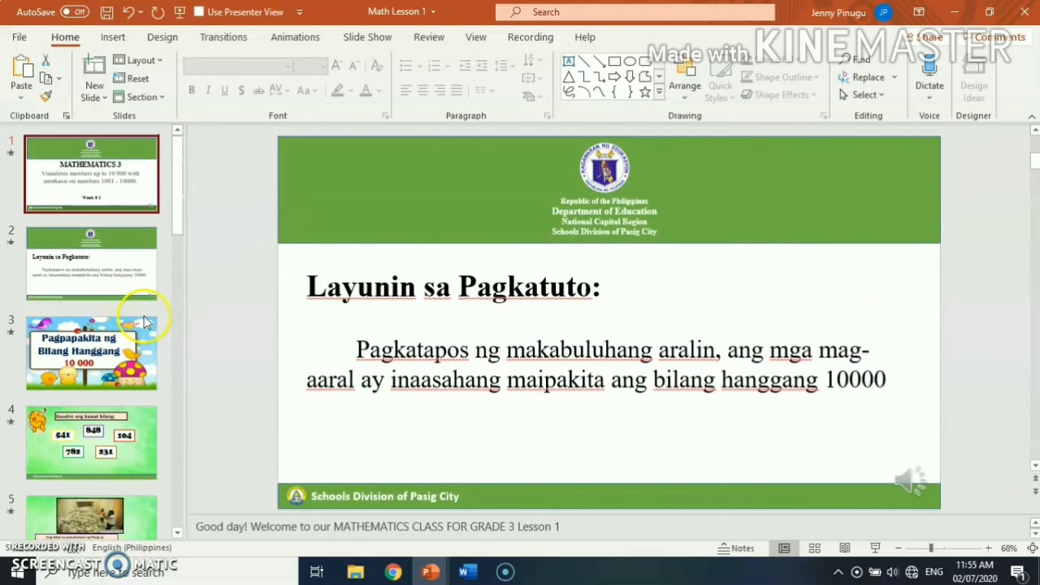